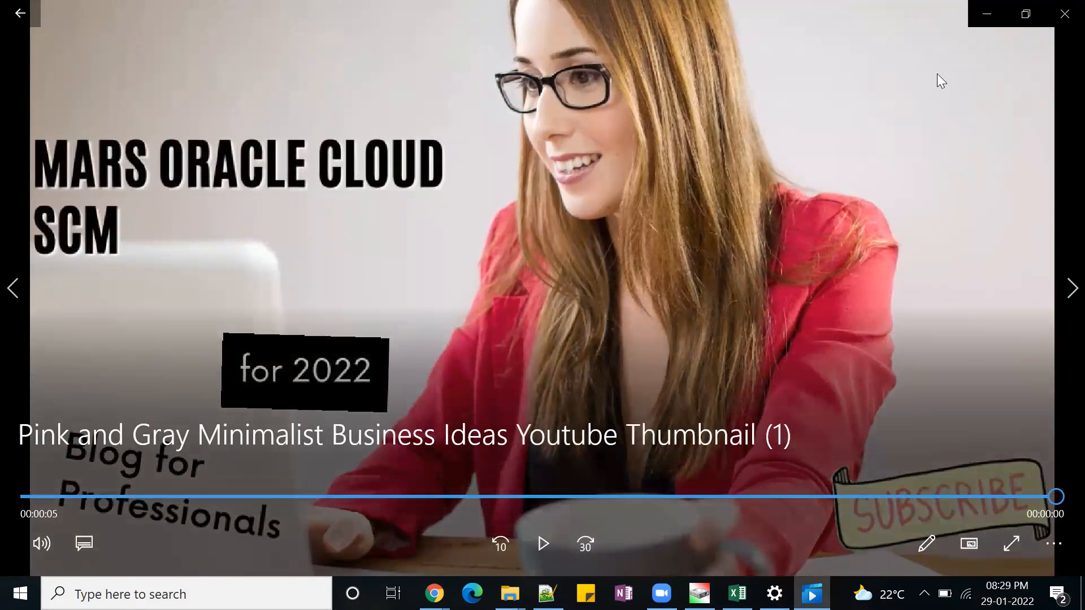
Close the video player and highlight the privilege code POR_VIEW_REQUISITION_ALL_PRIV in the text notes.
{"action": "key", "text": "alt+F4"}
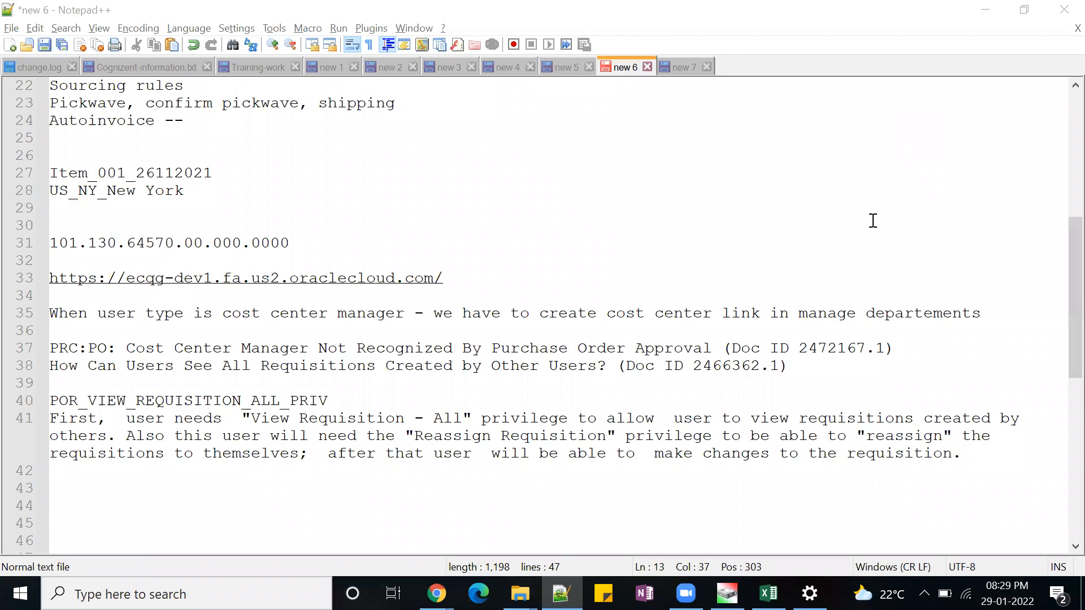
{"action": "scroll", "coordinate": [873, 221], "scroll_direction": "down", "scroll_amount": 1}
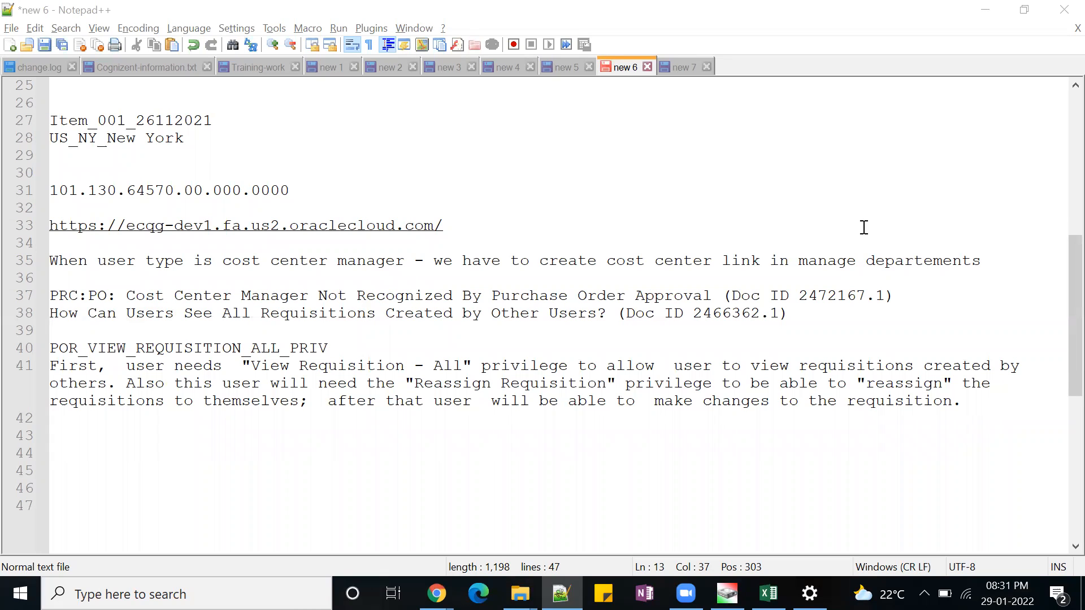
{"action": "left_click_drag", "start_coordinate": [54, 351], "coordinate": [328, 349]}
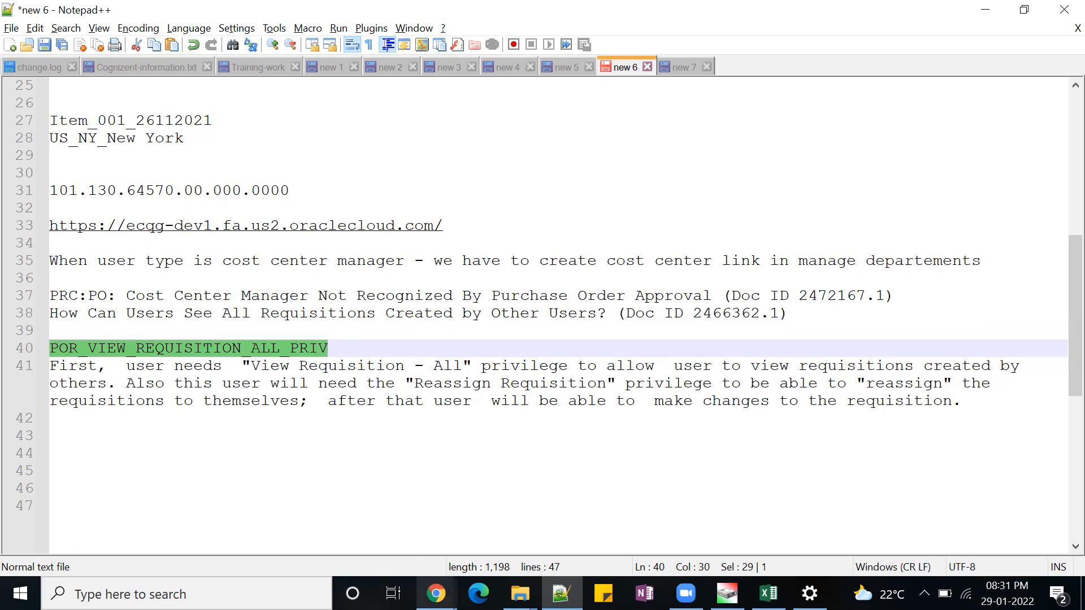
{"action": "mouse_move", "coordinate": [436, 593]}
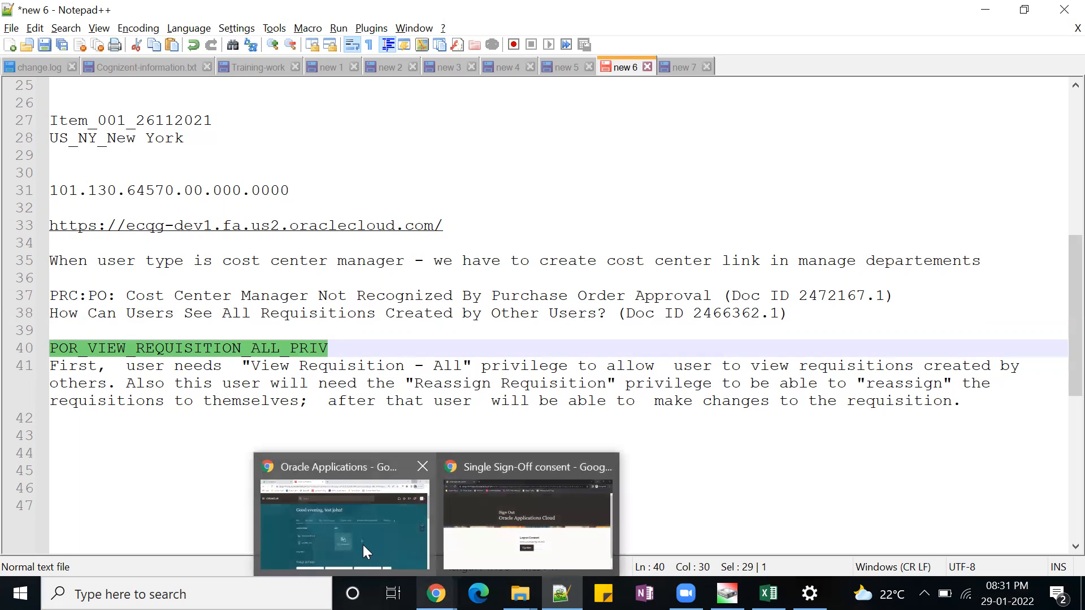
Add three blank lines after the note about the View Requisition - All and Reassign Requisition privileges.
{"action": "left_click", "coordinate": [1009, 402]}
{"action": "key", "text": "Return"}
{"action": "key", "text": "Return"}
{"action": "key", "text": "Return"}
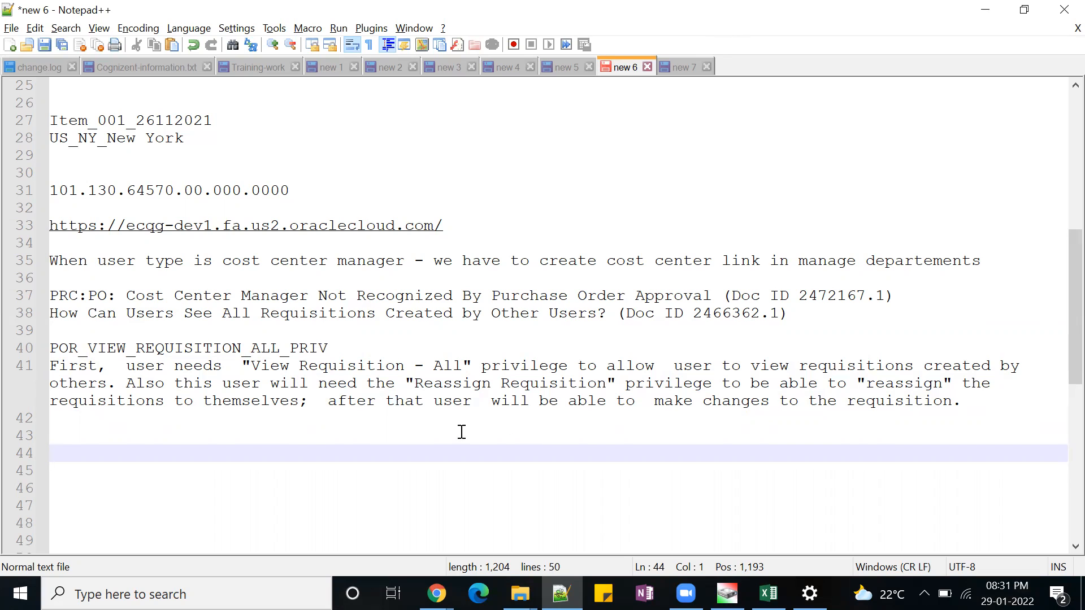
Switch to the Oracle Applications window in Chrome and go to its home page.
{"action": "mouse_move", "coordinate": [436, 593]}
{"action": "left_click", "coordinate": [418, 542]}
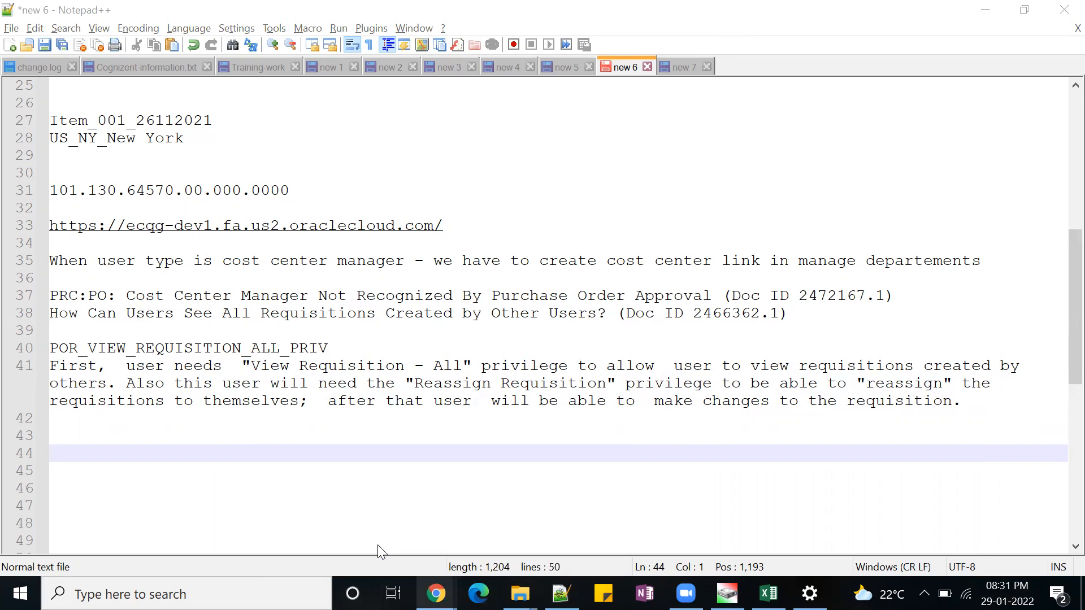
{"action": "left_click", "coordinate": [889, 123]}
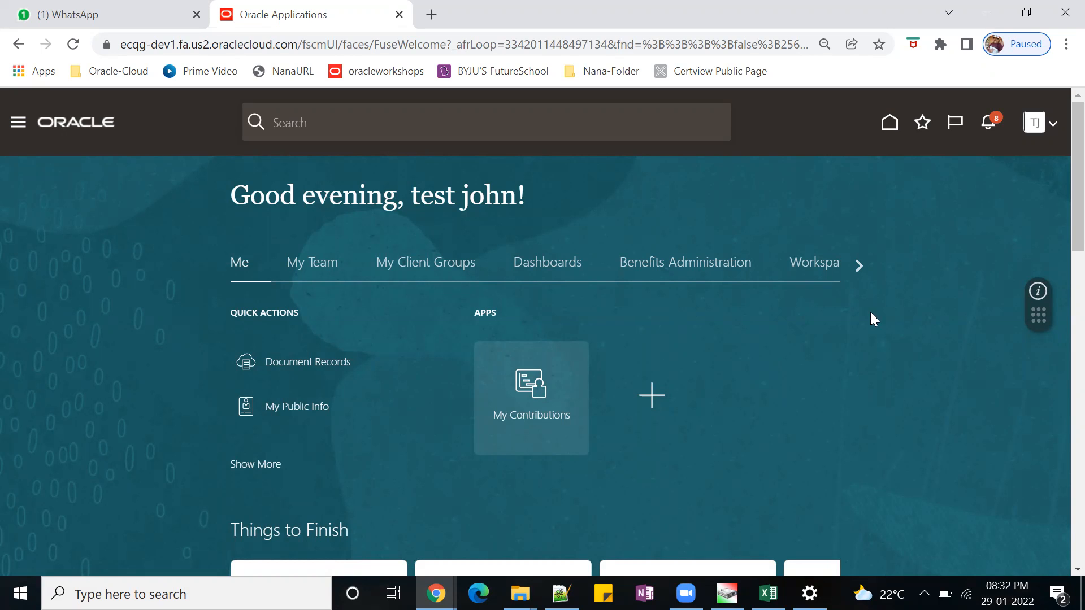
Find the tools applications on the home page and open the Security Console.
{"action": "left_click", "coordinate": [859, 263]}
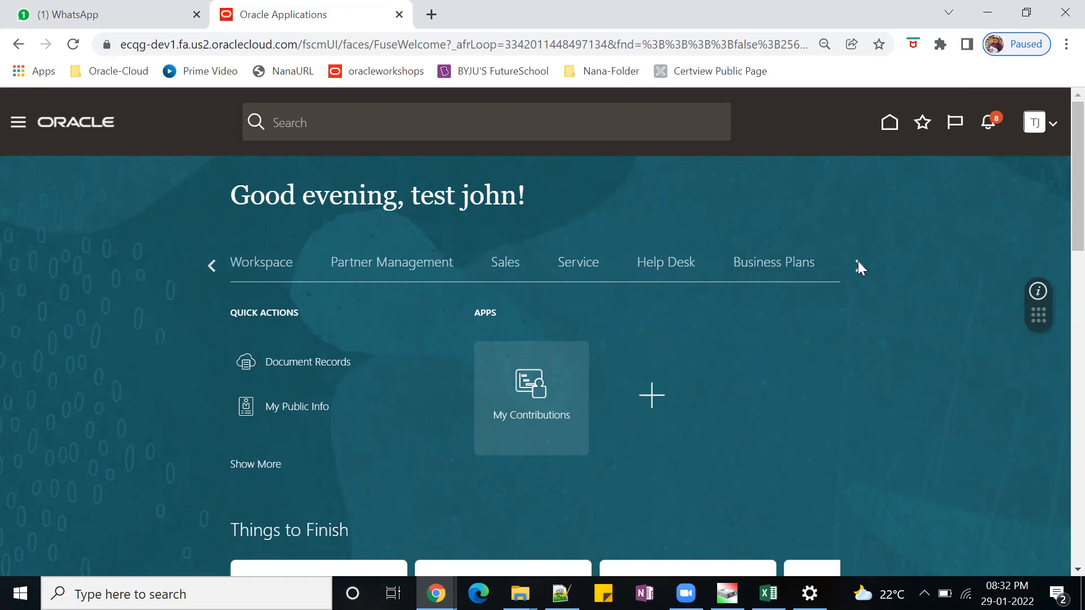
{"action": "left_click", "coordinate": [858, 263]}
{"action": "left_click", "coordinate": [859, 266]}
{"action": "left_click", "coordinate": [859, 264]}
{"action": "left_click", "coordinate": [858, 265]}
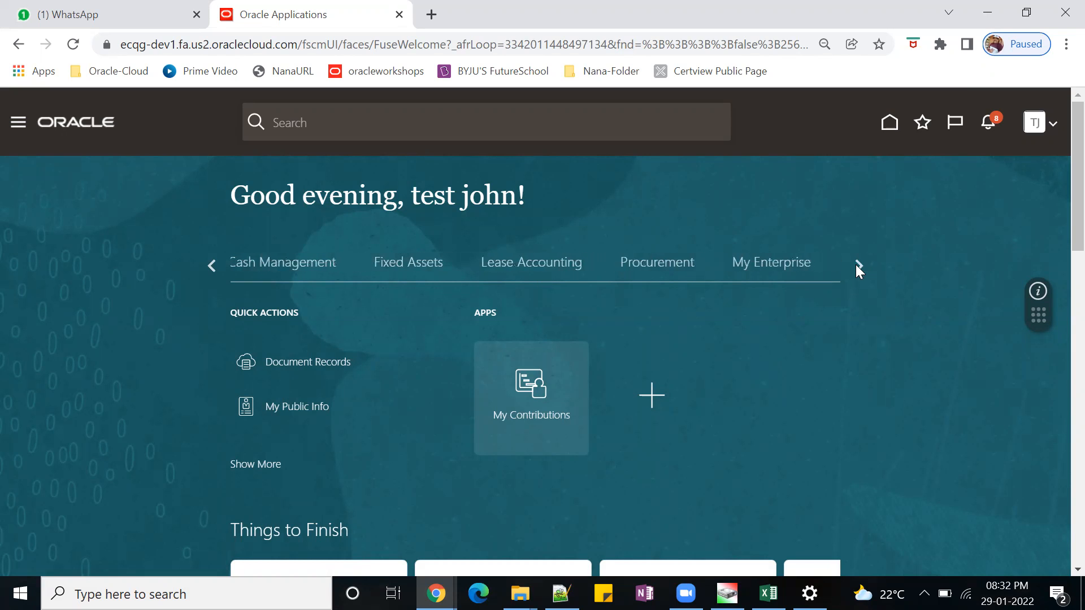
{"action": "left_click", "coordinate": [858, 264]}
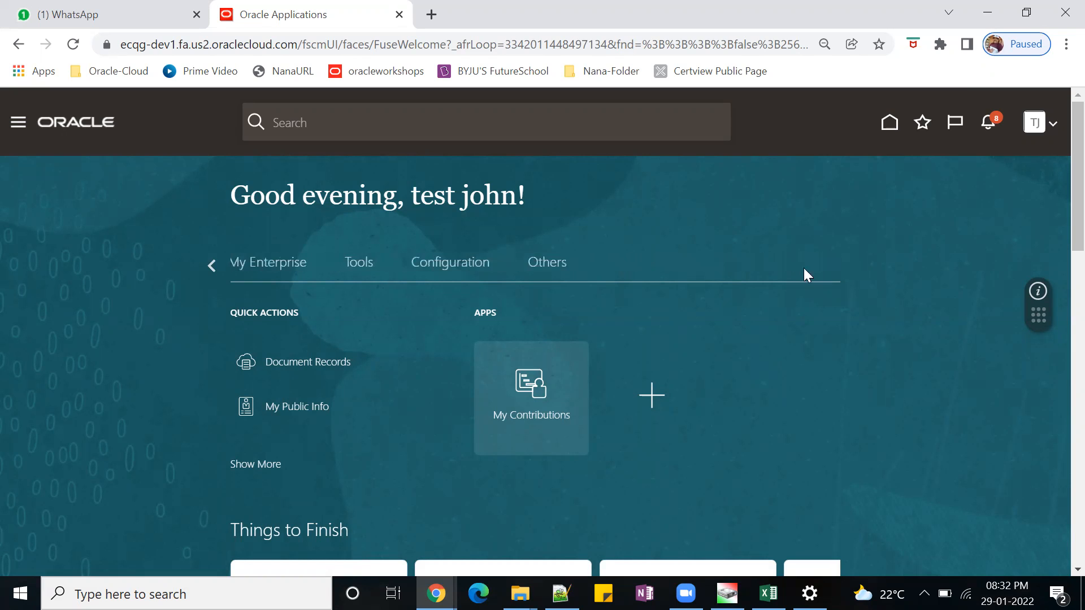
{"action": "left_click", "coordinate": [370, 272]}
{"action": "scroll", "coordinate": [910, 423], "scroll_direction": "down", "scroll_amount": 3}
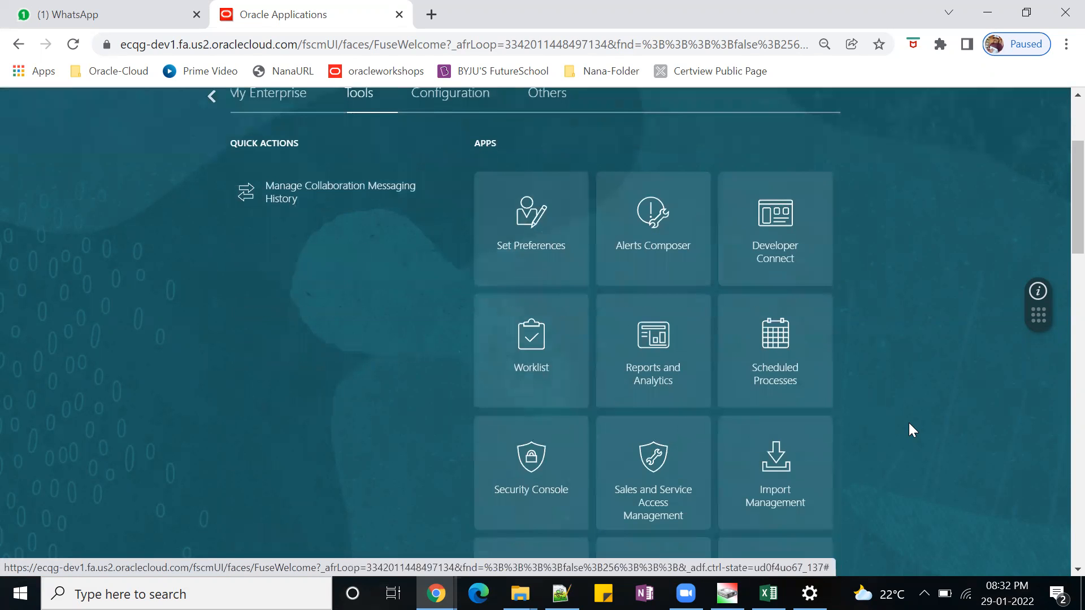
{"action": "left_click", "coordinate": [541, 466]}
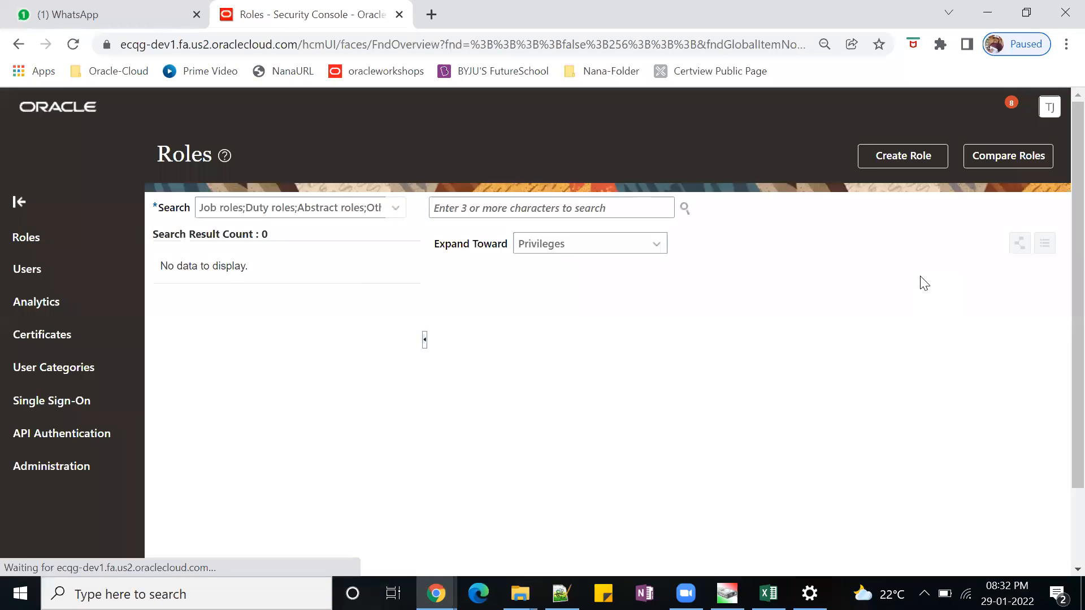
Start creating a new role and enter VIEWREQUISTIONALL as both its role name and role code.
{"action": "left_click", "coordinate": [812, 242]}
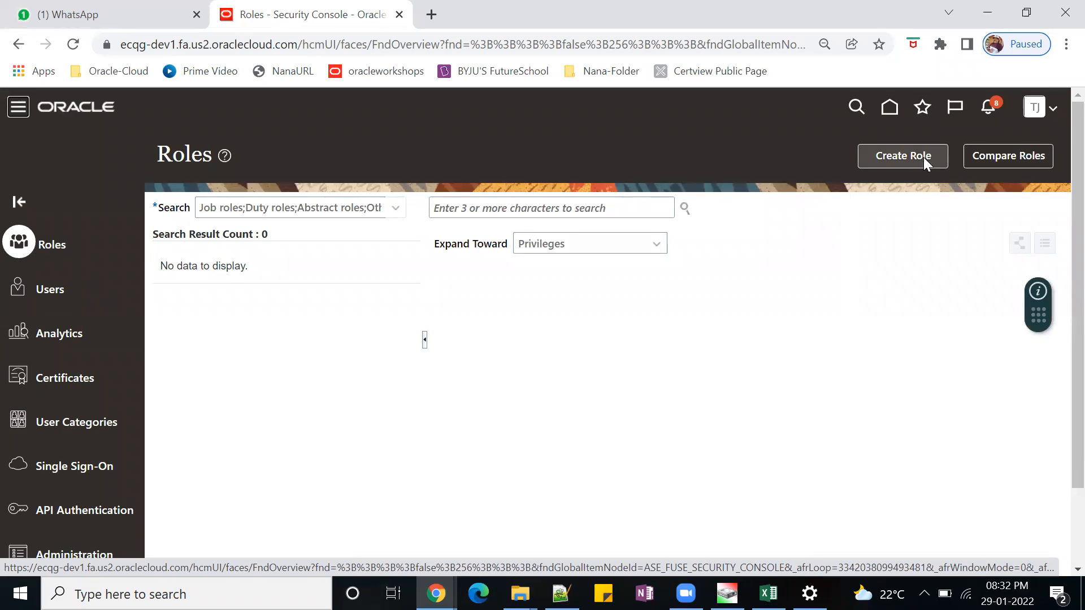
{"action": "left_click", "coordinate": [906, 157]}
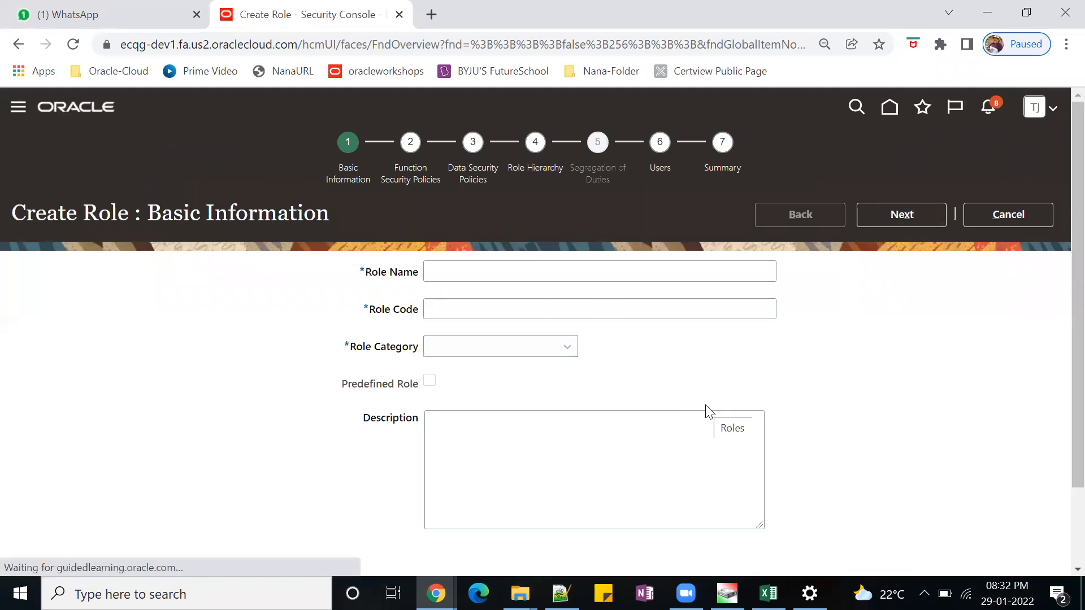
{"action": "left_click", "coordinate": [466, 275]}
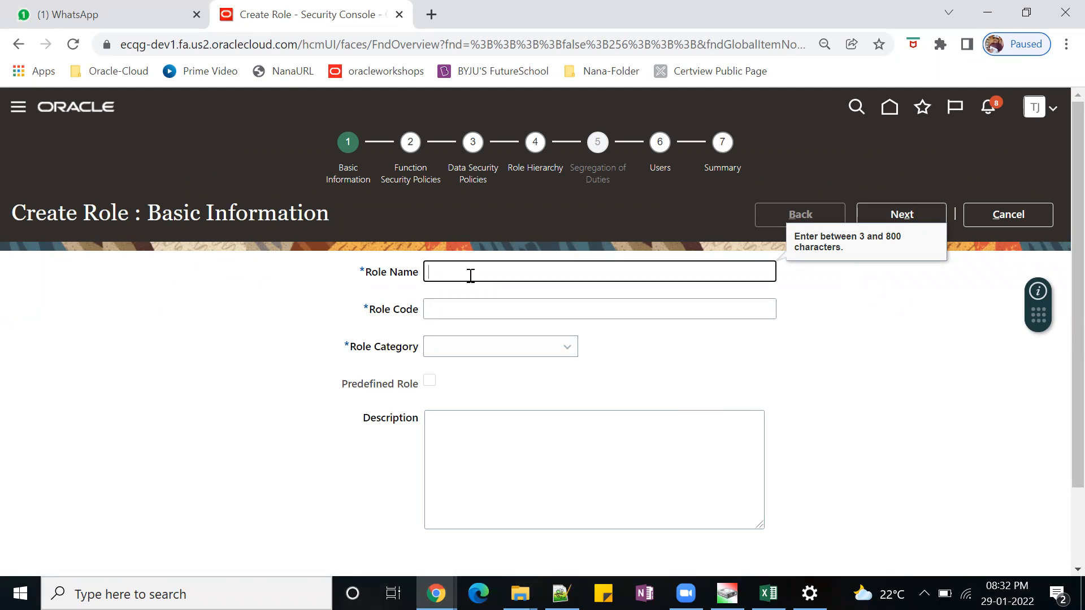
{"action": "type", "text": "VIEWREQUISTIONALL"}
{"action": "left_click_drag", "start_coordinate": [552, 274], "coordinate": [427, 277]}
{"action": "key", "text": "ctrl+c"}
{"action": "left_click", "coordinate": [480, 309]}
{"action": "key", "text": "ctrl+v"}
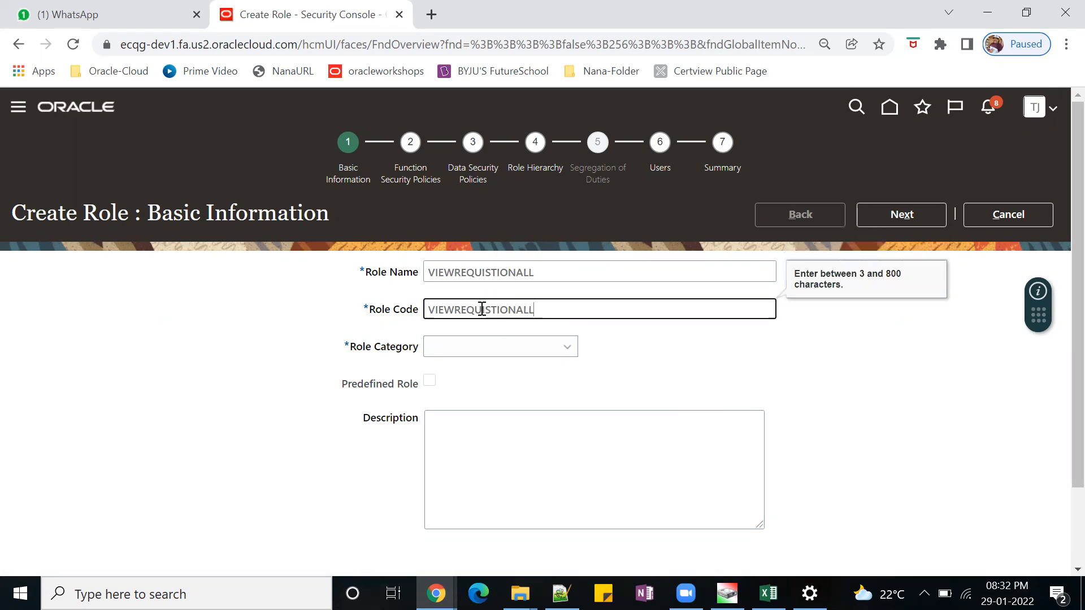
Set the new role's category to Procurement - Abstract Roles.
{"action": "key", "text": "Tab"}
{"action": "left_click", "coordinate": [567, 348]}
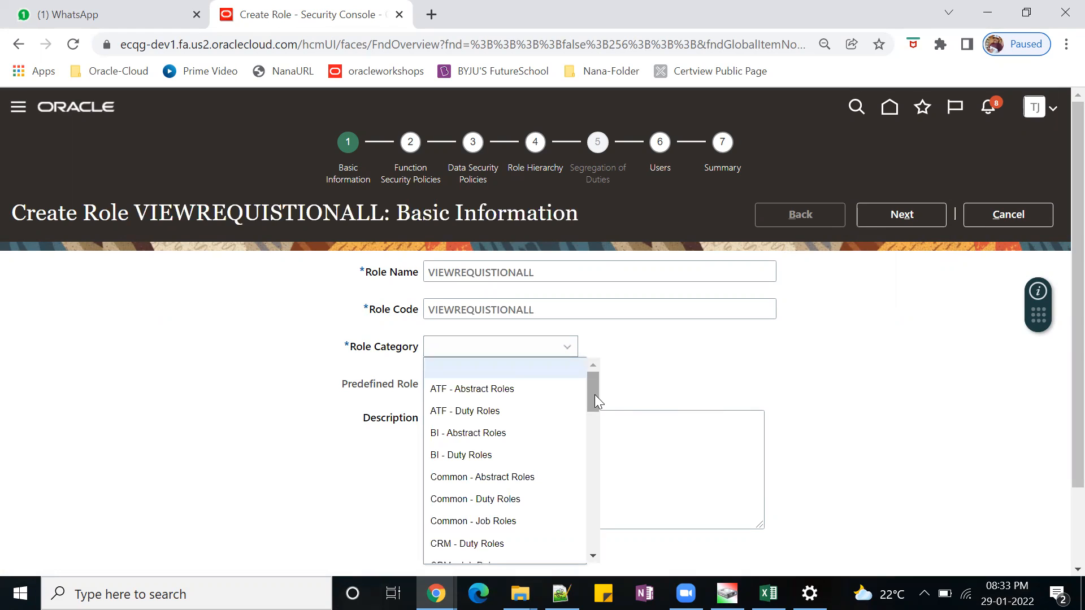
{"action": "left_click_drag", "start_coordinate": [595, 394], "coordinate": [615, 503]}
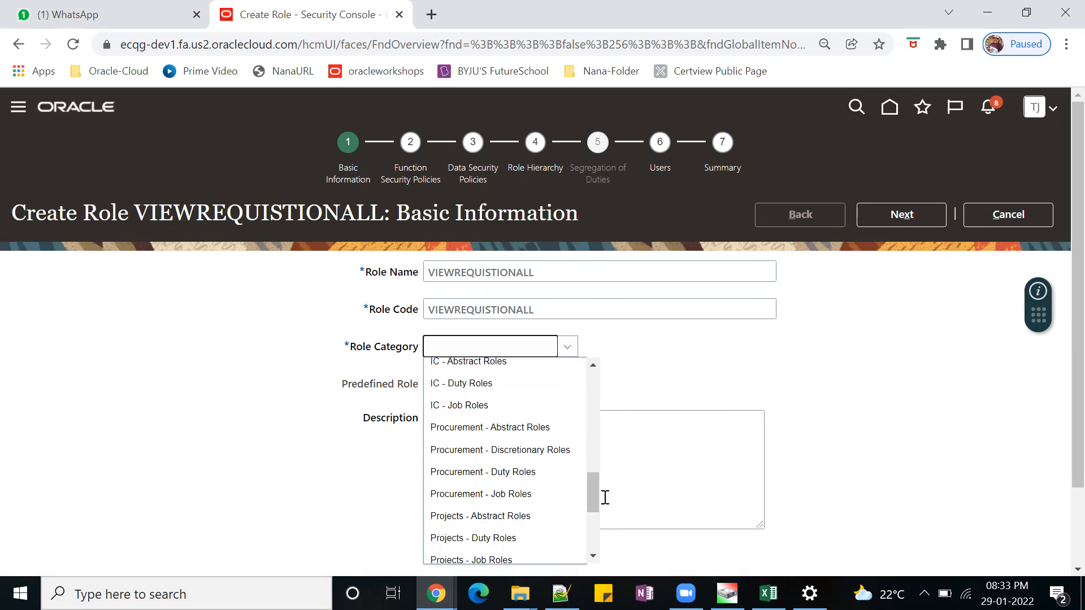
{"action": "left_click", "coordinate": [529, 428]}
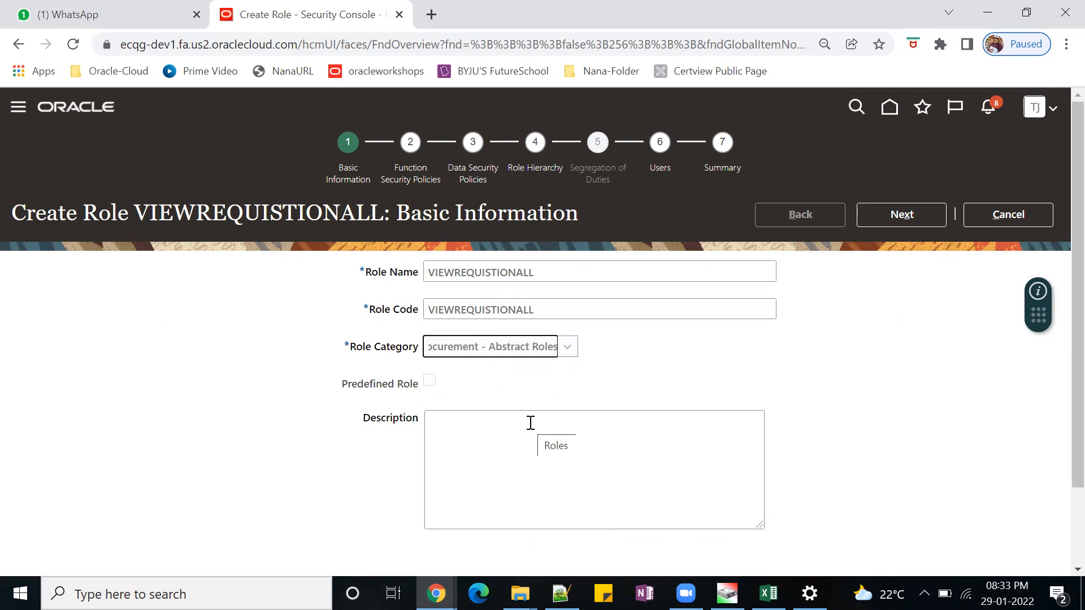
Describe the role as "THIS ROLE IS HELPFUL FOR VIEW THE REQUISITIONS CREATED BY OTHER USERS WITH IN THE DATA ACCESS OF BU.".
{"action": "left_click", "coordinate": [532, 436]}
{"action": "type", "text": "THIS ROLE IS HELPFUL FOR VIEW THE REQUI"}
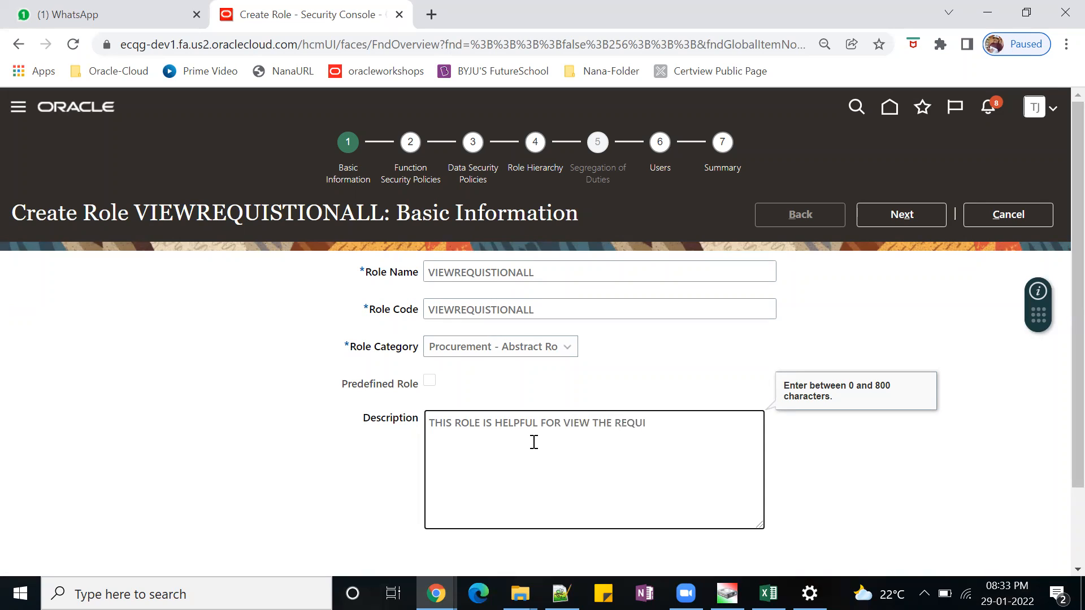
{"action": "type", "text": "SITIONS CREATED BY O"}
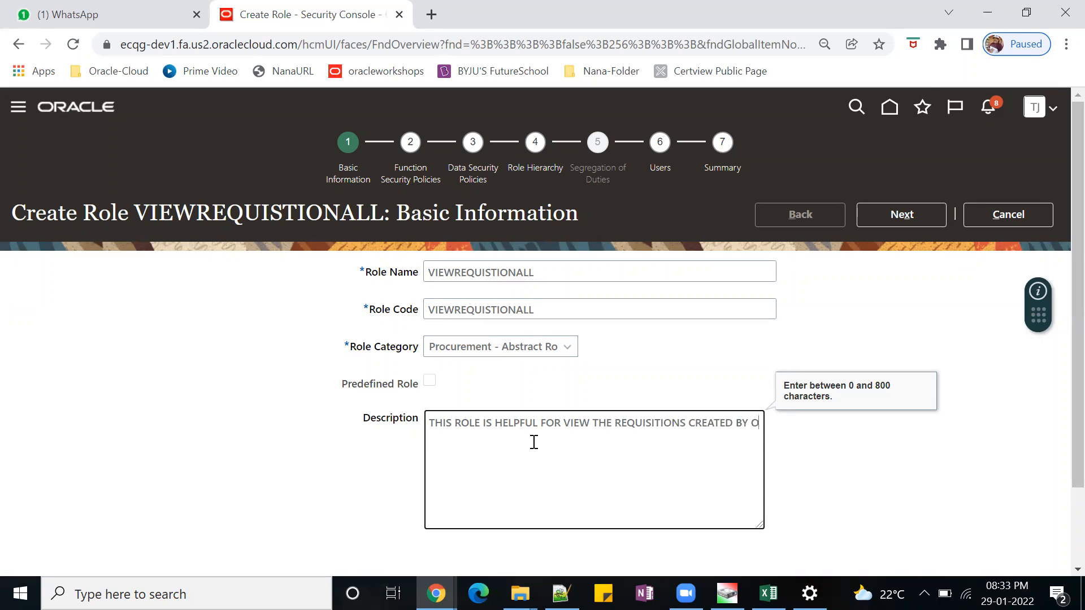
{"action": "type", "text": "THER USERS WITH IN THE SAME"}
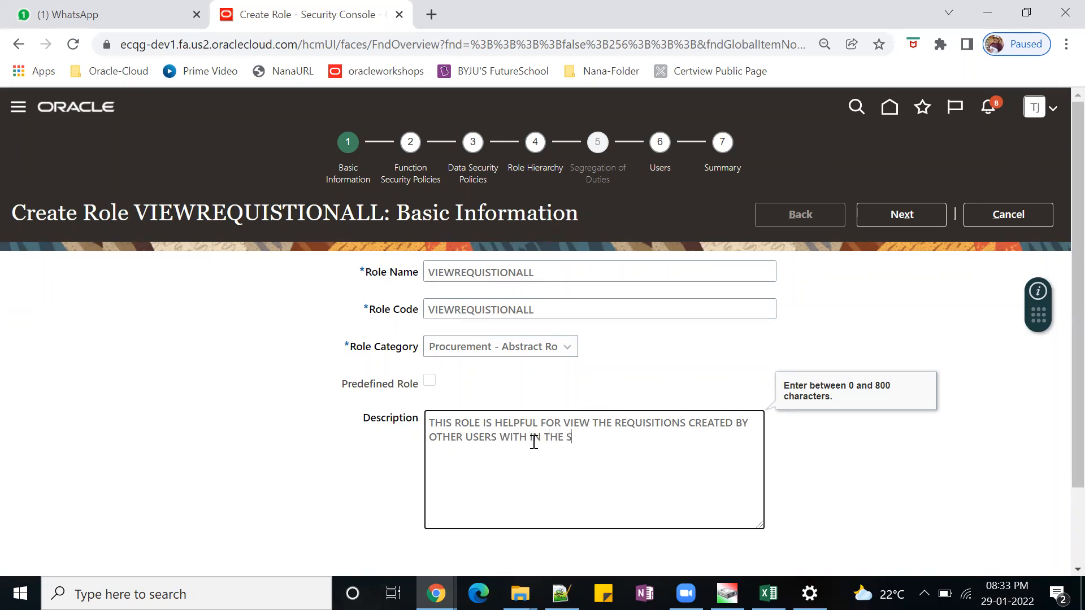
{"action": "key", "text": "BackSpace"}
{"action": "key", "text": "BackSpace"}
{"action": "type", "text": "ACC"}
{"action": "key", "text": "BackSpace"}
{"action": "key", "text": "BackSpace"}
{"action": "type", "text": "DATA ACCESS OF BU."}
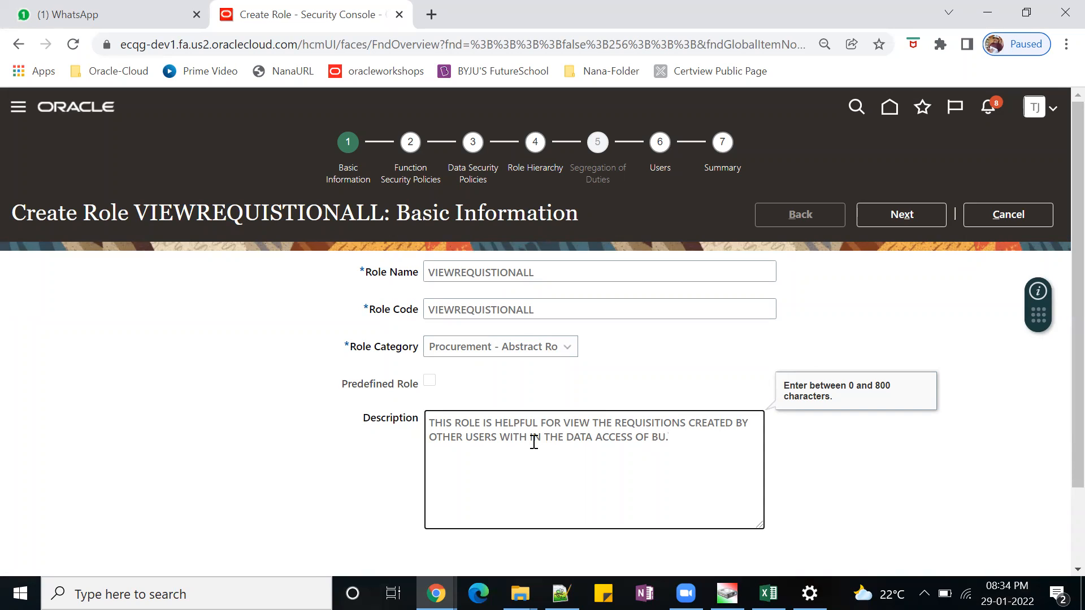
{"action": "left_click_drag", "start_coordinate": [670, 439], "coordinate": [436, 425]}
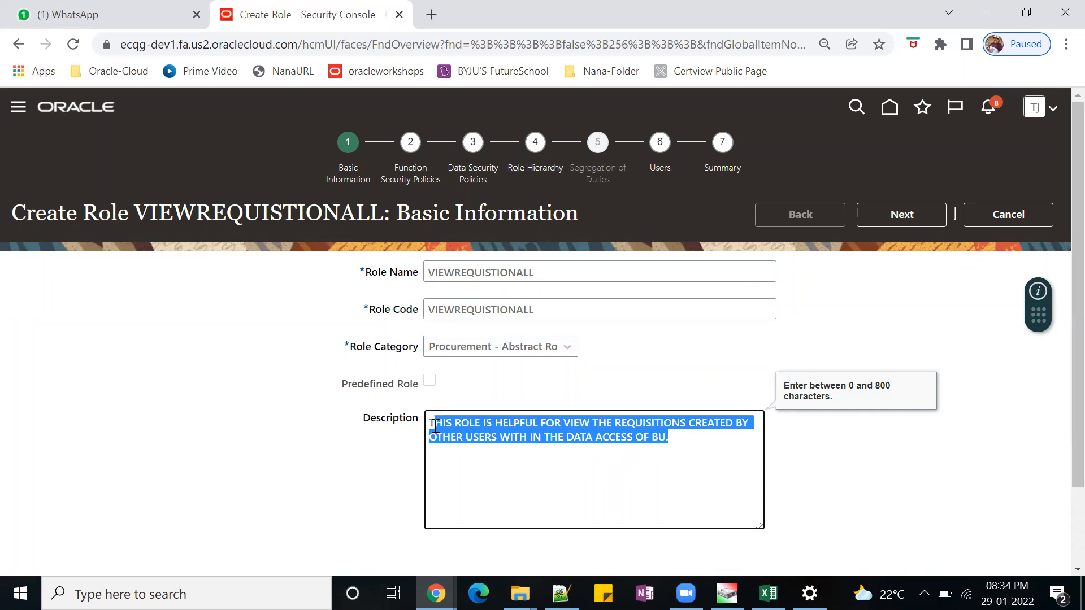
{"action": "left_click", "coordinate": [627, 501]}
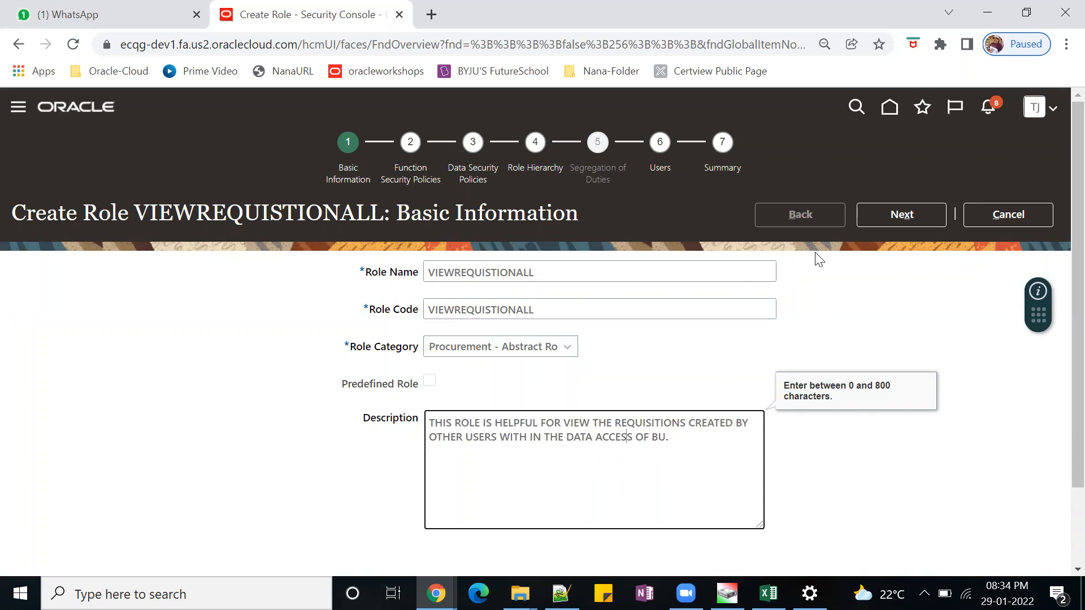
Proceed to the function security policies and search for a policy using POR_VIEW_REQUISITION_ALL_PRIV copied from the Notepad++ notes.
{"action": "left_click", "coordinate": [915, 218]}
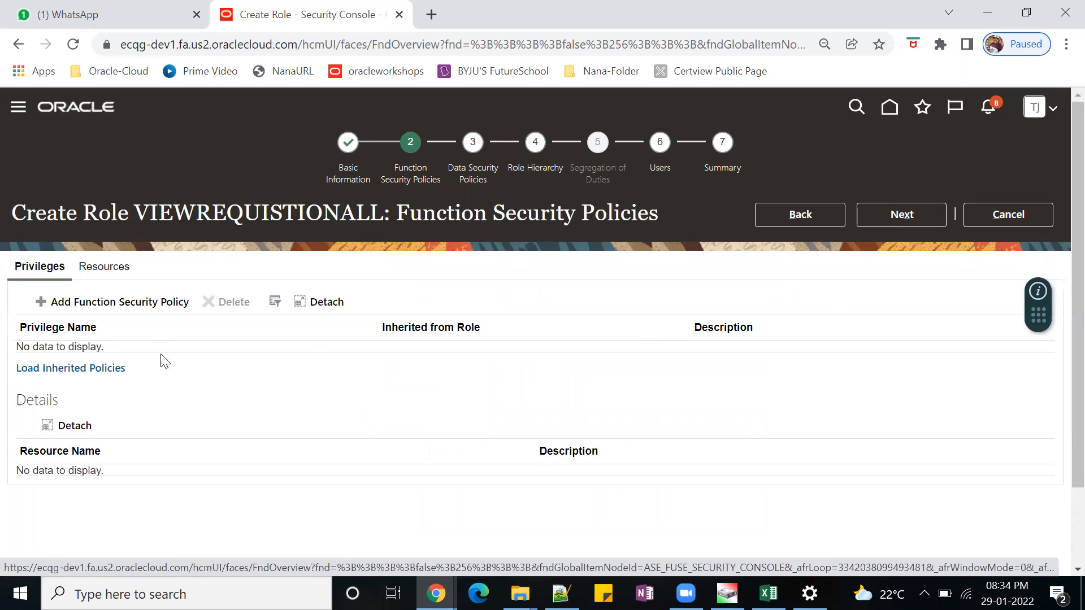
{"action": "left_click", "coordinate": [112, 308]}
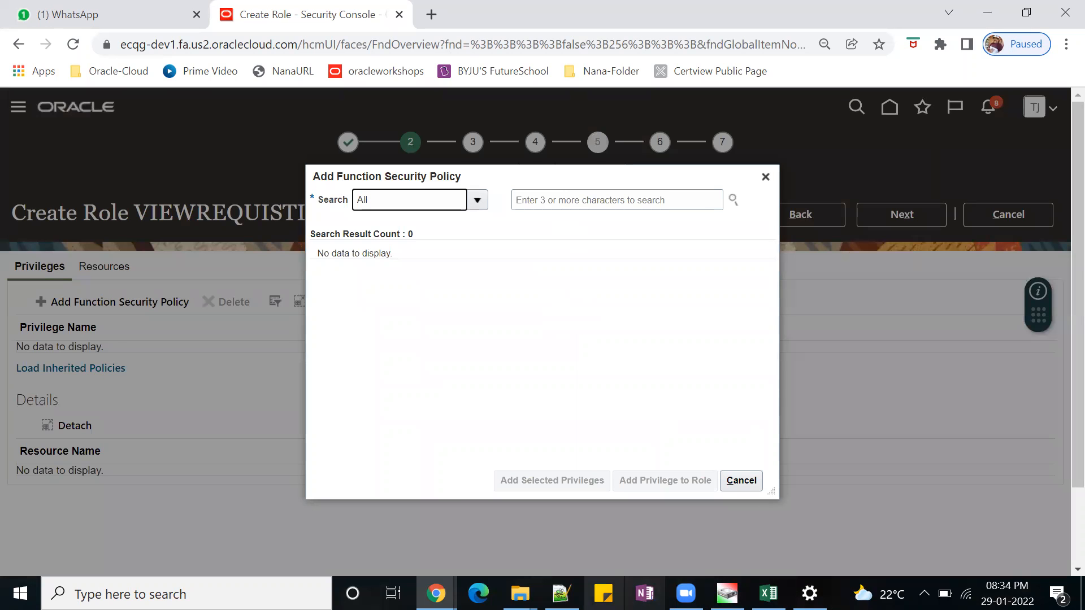
{"action": "left_click", "coordinate": [561, 593]}
{"action": "left_click_drag", "start_coordinate": [339, 348], "coordinate": [48, 348]}
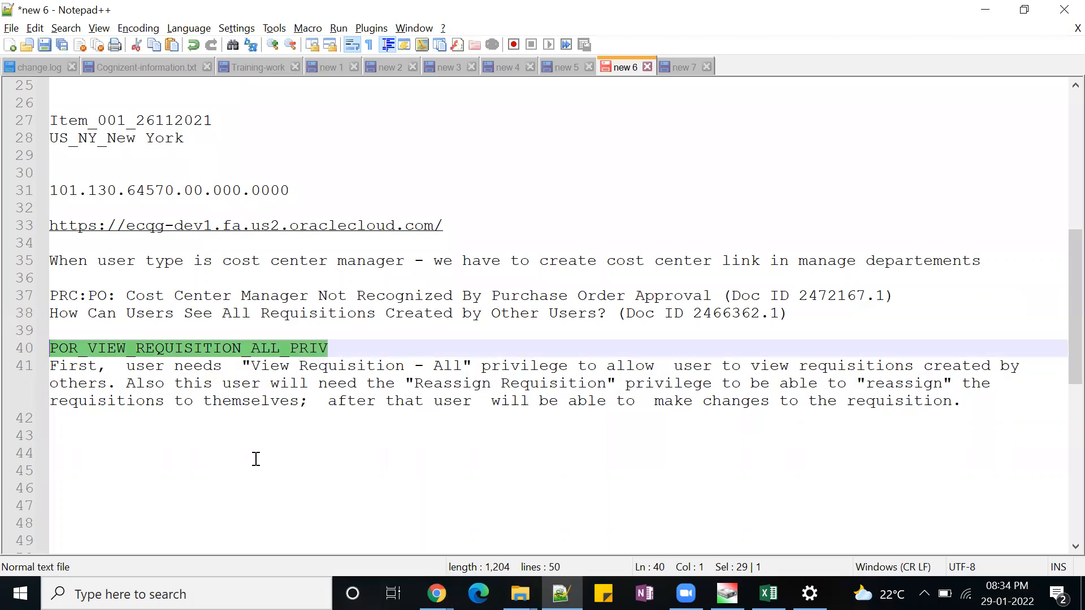
{"action": "key", "text": "ctrl+c"}
{"action": "key", "text": "alt+Tab"}
{"action": "left_click", "coordinate": [579, 201]}
{"action": "key", "text": "ctrl+v"}
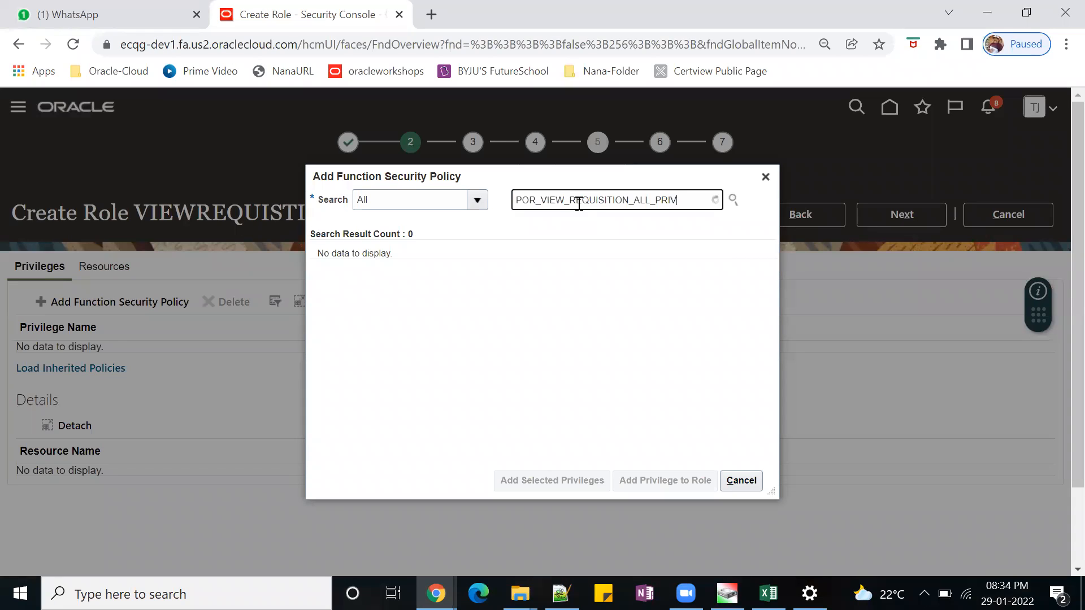
Add the View Requisition - All privilege to the role and close the policy dialog.
{"action": "left_click", "coordinate": [537, 264]}
{"action": "left_click", "coordinate": [666, 483]}
{"action": "left_click", "coordinate": [741, 481]}
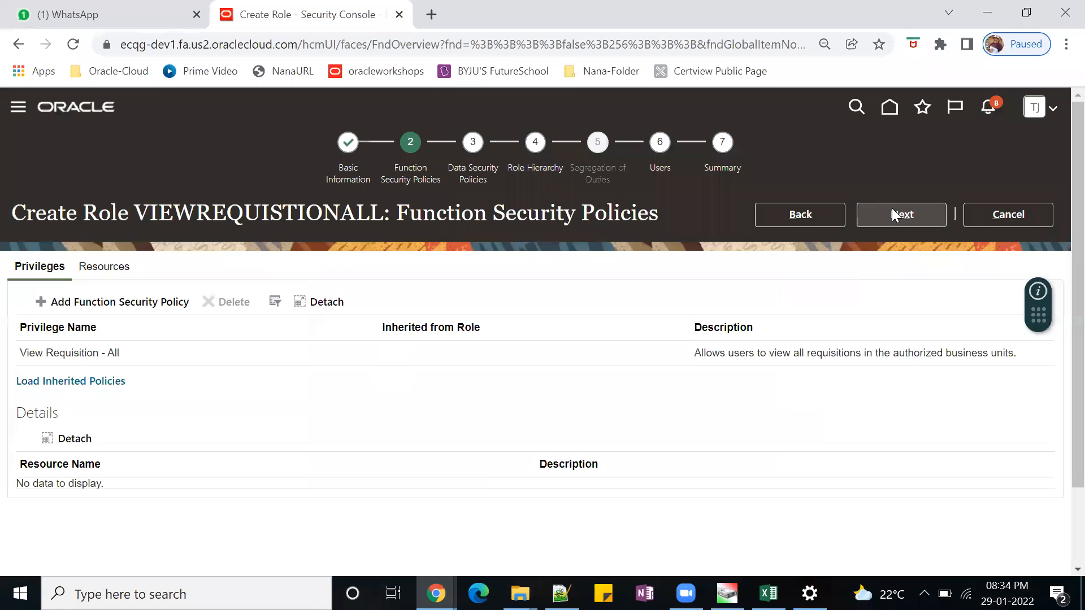
Proceed past the data security policies and role hierarchy to the role's users and start adding a user.
{"action": "left_click", "coordinate": [909, 216]}
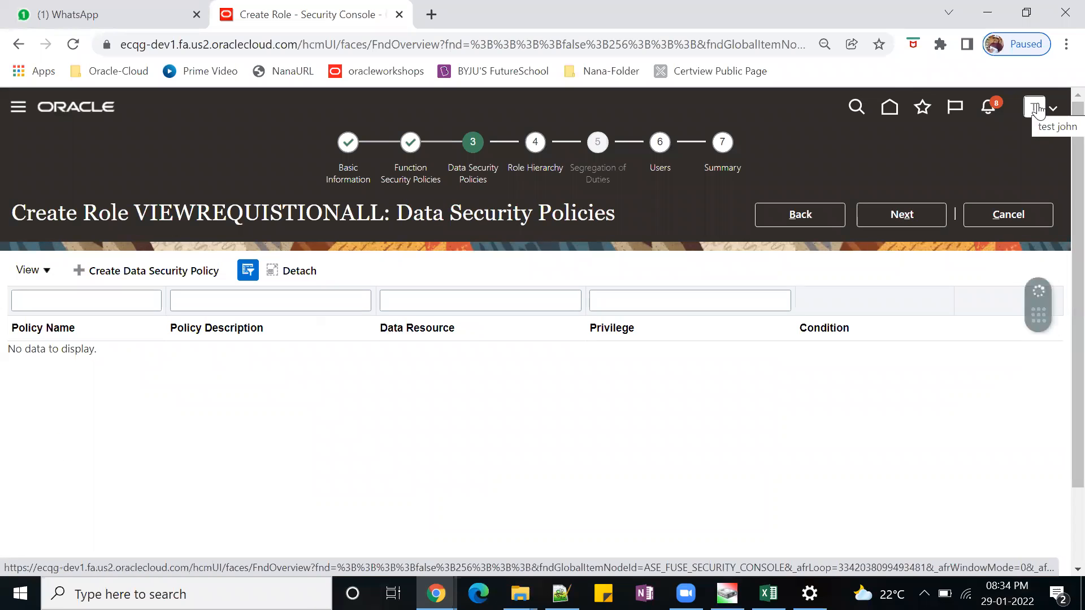
{"action": "left_click", "coordinate": [897, 216]}
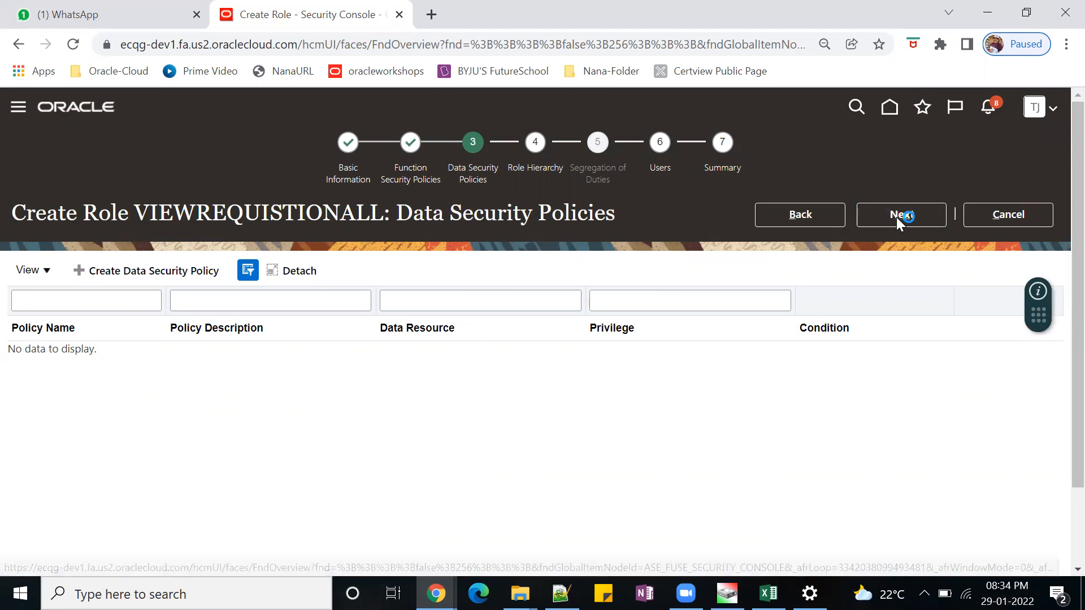
{"action": "left_click", "coordinate": [898, 217]}
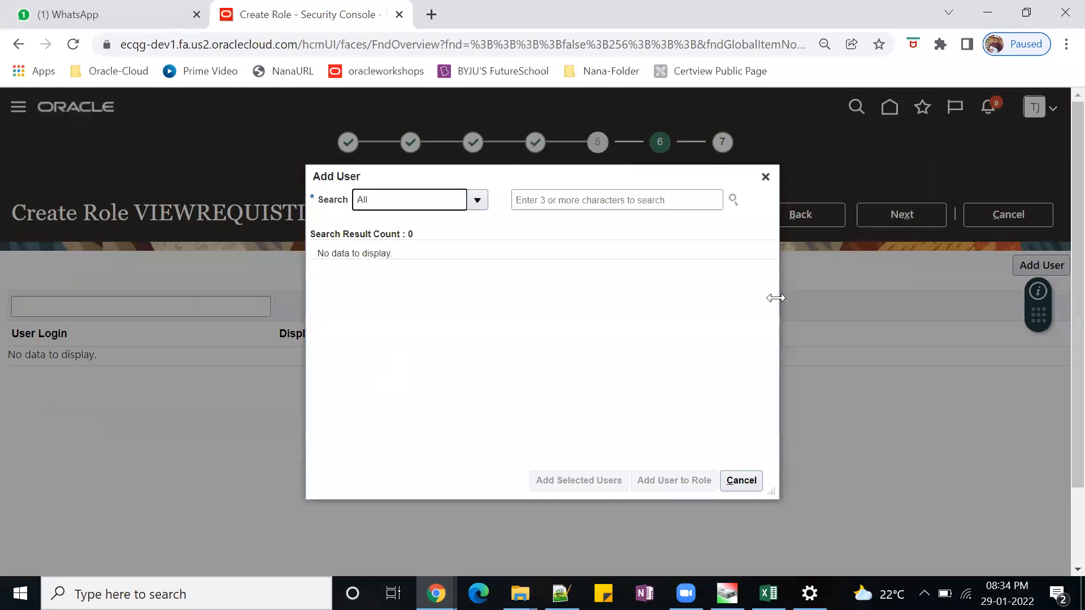
Search the users for "TEST123" and add the user with the matching e-mail login to the role.
{"action": "left_click", "coordinate": [592, 203]}
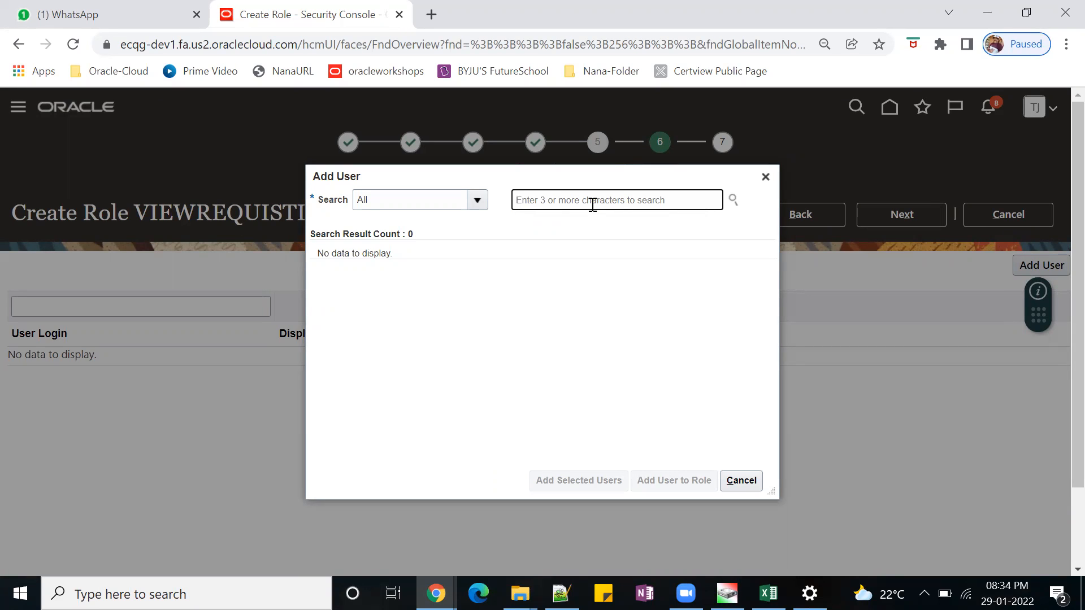
{"action": "type", "text": "TEST123"}
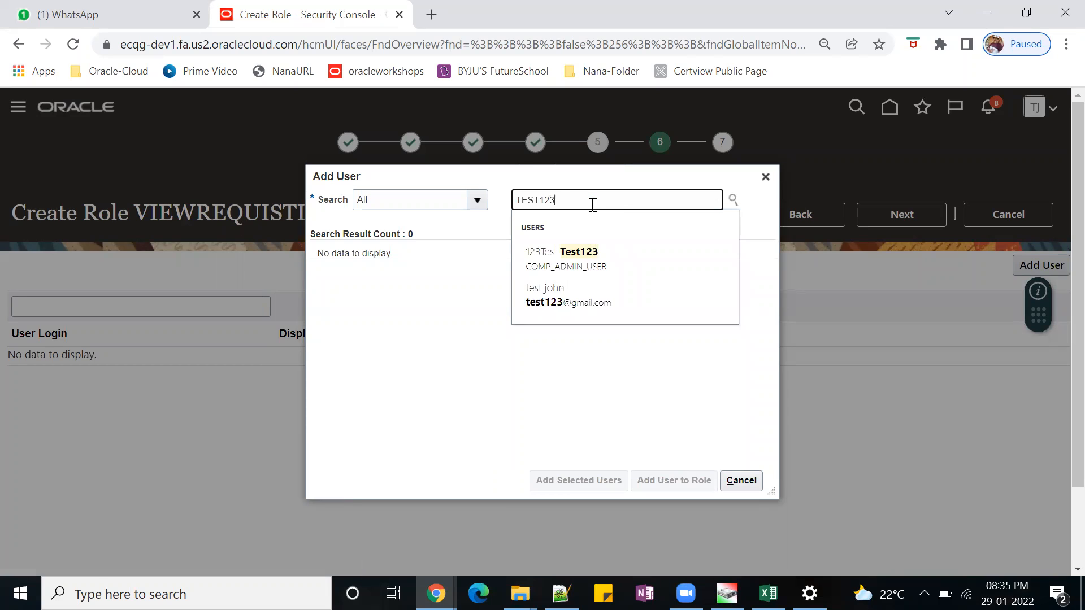
{"action": "left_click", "coordinate": [549, 302]}
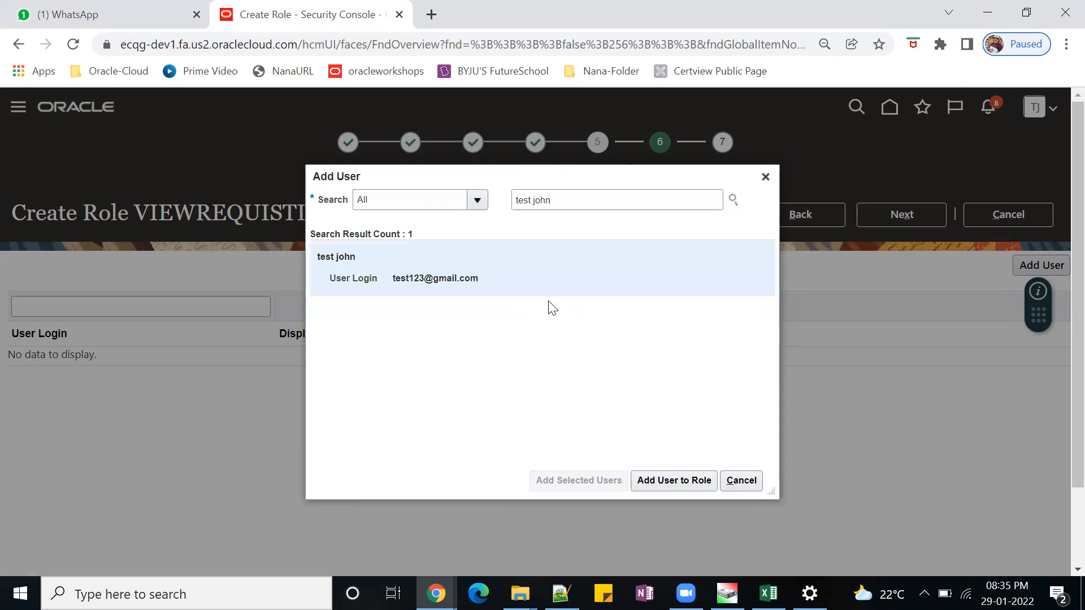
{"action": "left_click", "coordinate": [680, 482]}
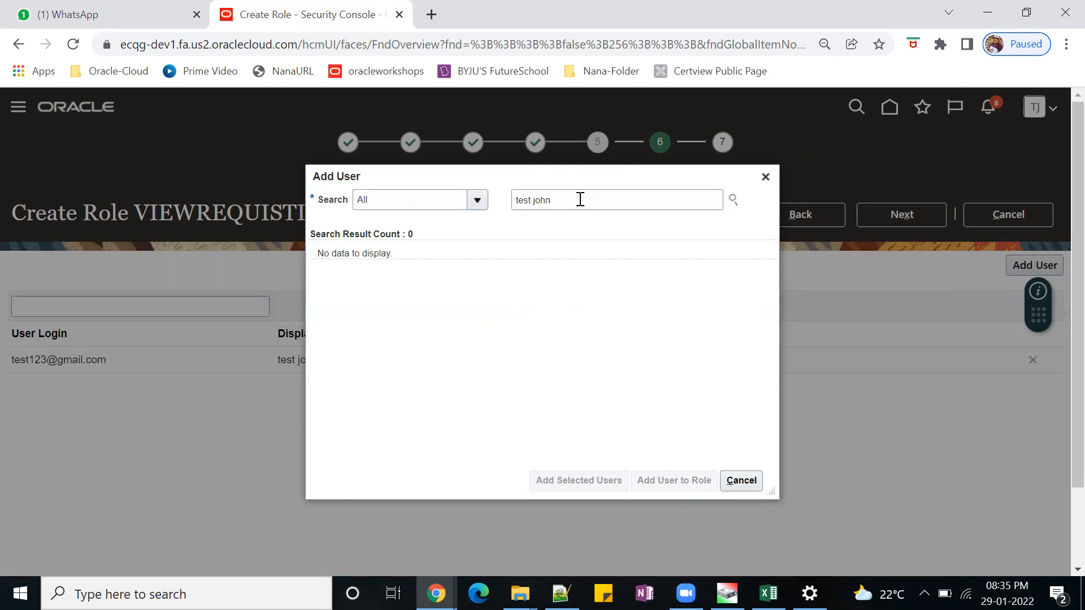
Search the users for "DELL", add the second suggested user to the role and close the Add User dialog.
{"action": "left_click_drag", "start_coordinate": [581, 199], "coordinate": [507, 202]}
{"action": "type", "text": "DELL"}
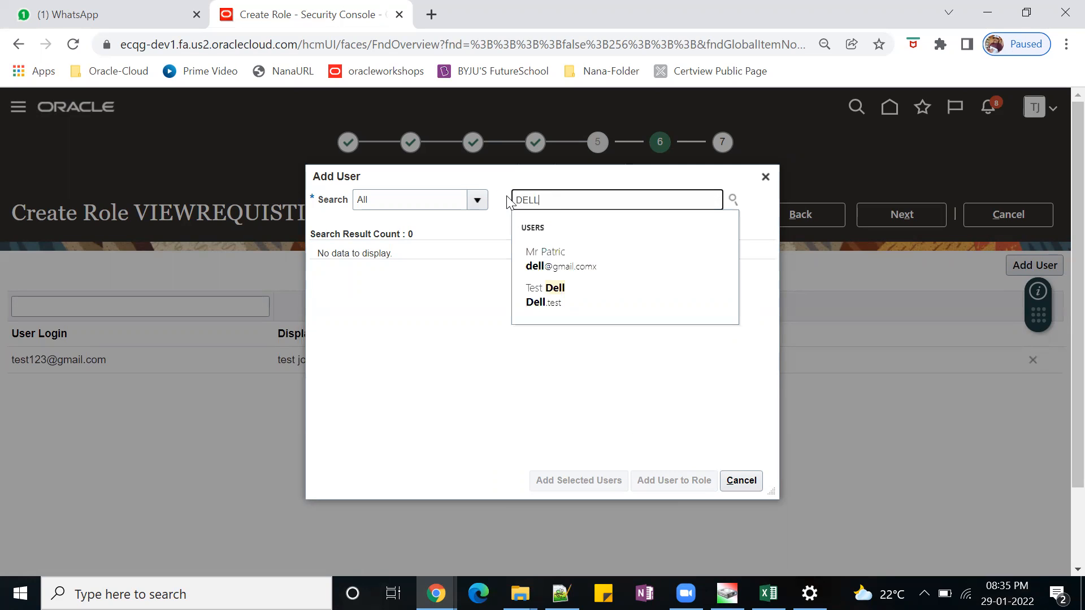
{"action": "left_click", "coordinate": [555, 295]}
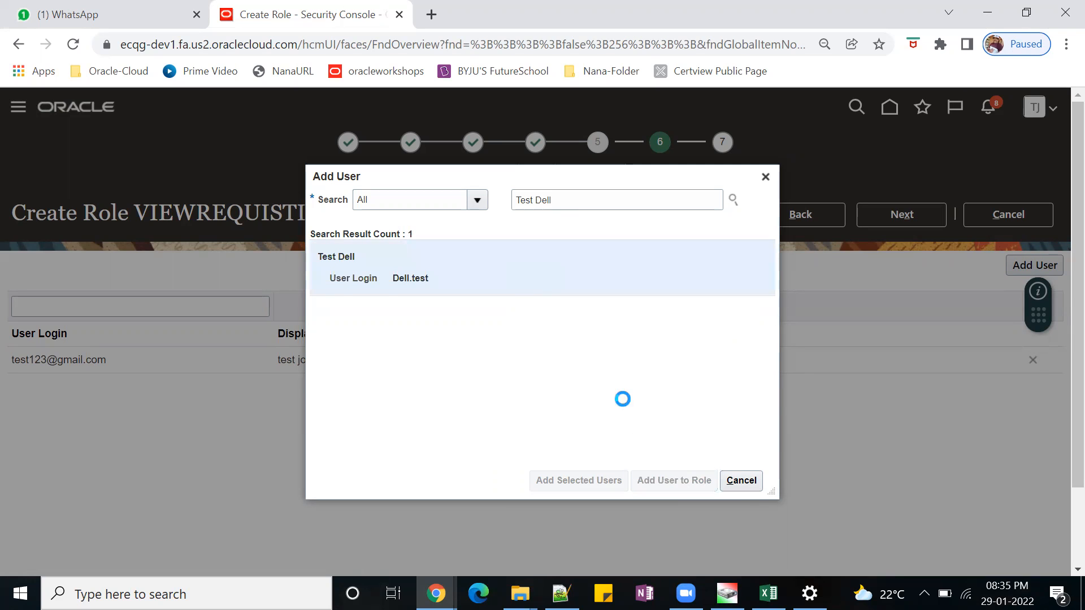
{"action": "left_click", "coordinate": [741, 480]}
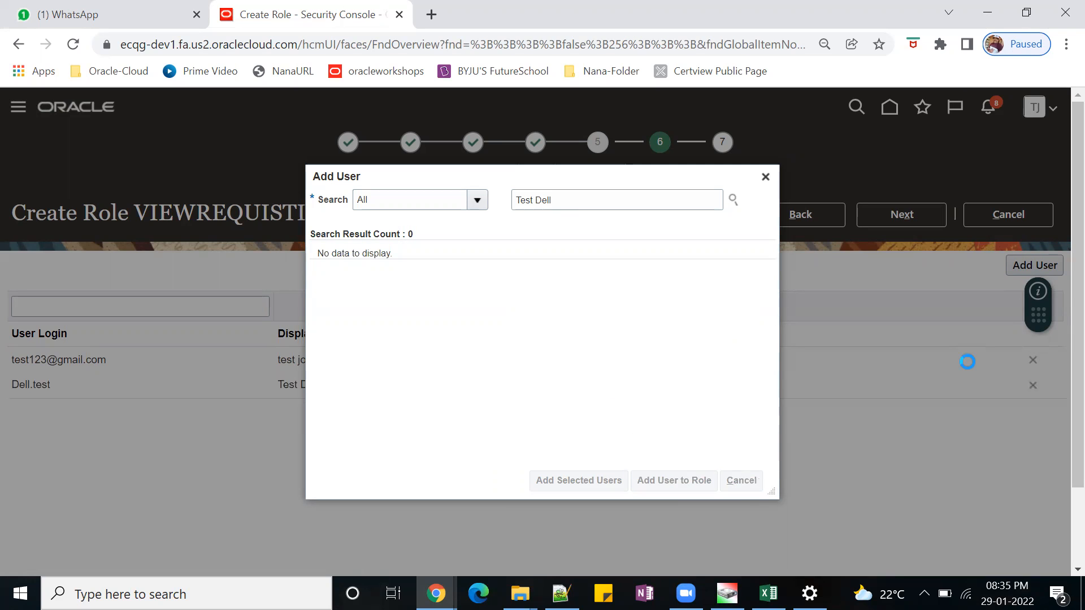
Proceed to the role summary, save and close the role, and acknowledge the confirmation.
{"action": "left_click", "coordinate": [898, 207]}
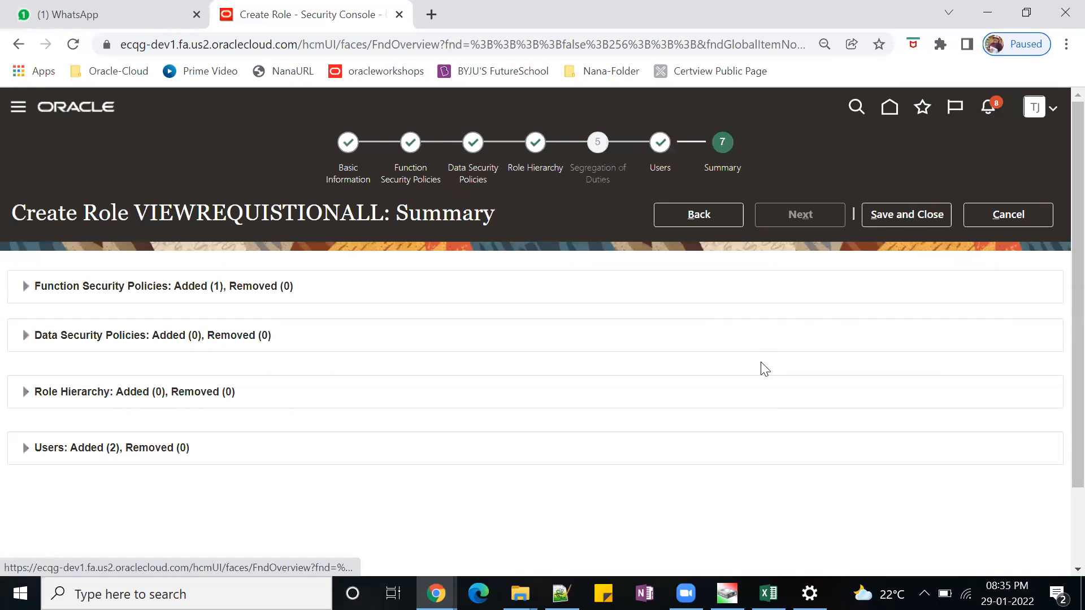
{"action": "left_click", "coordinate": [893, 218]}
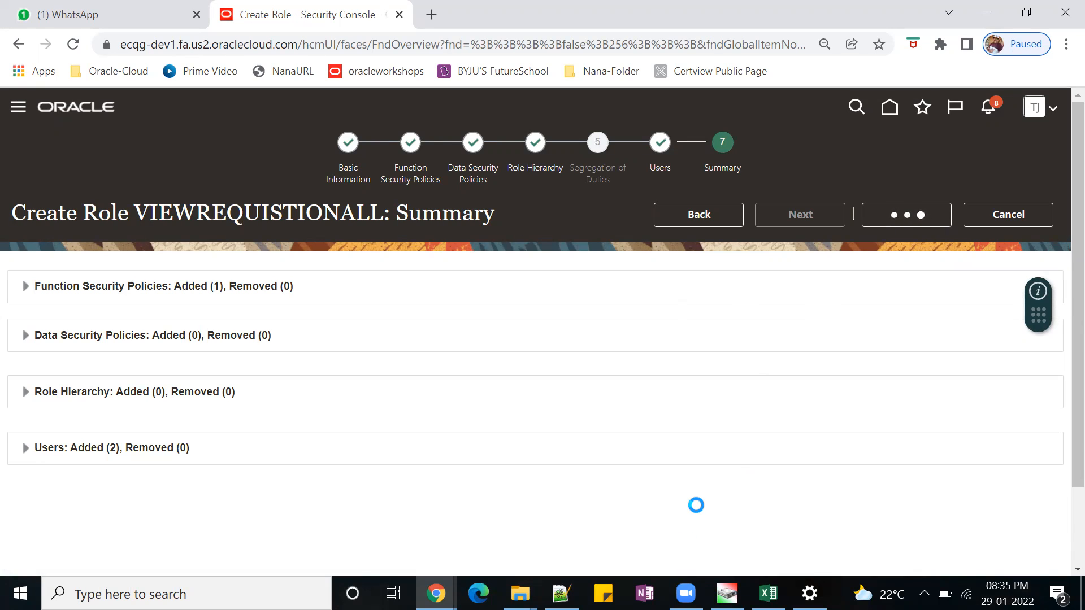
{"action": "left_click", "coordinate": [586, 236]}
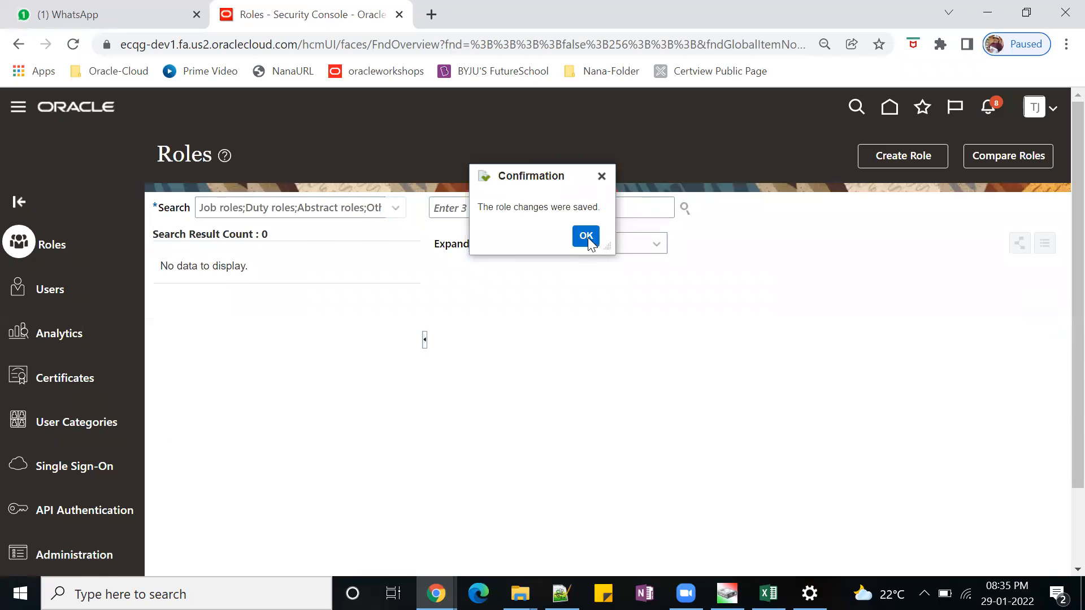
Return to the home page, sign out, and sign back in with the prefilled test account.
{"action": "left_click", "coordinate": [891, 112]}
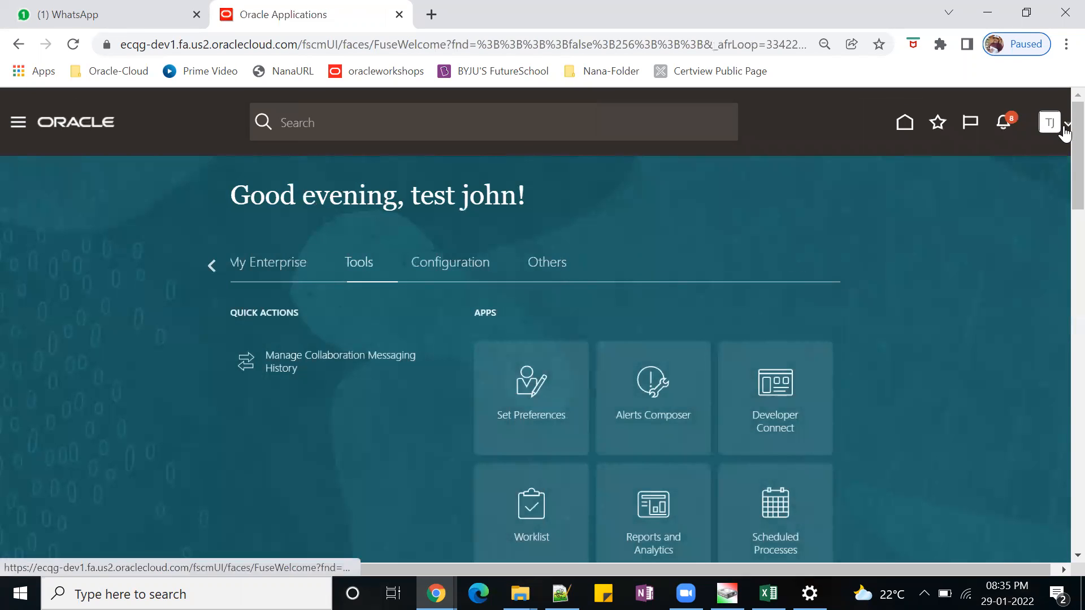
{"action": "left_click", "coordinate": [1058, 126]}
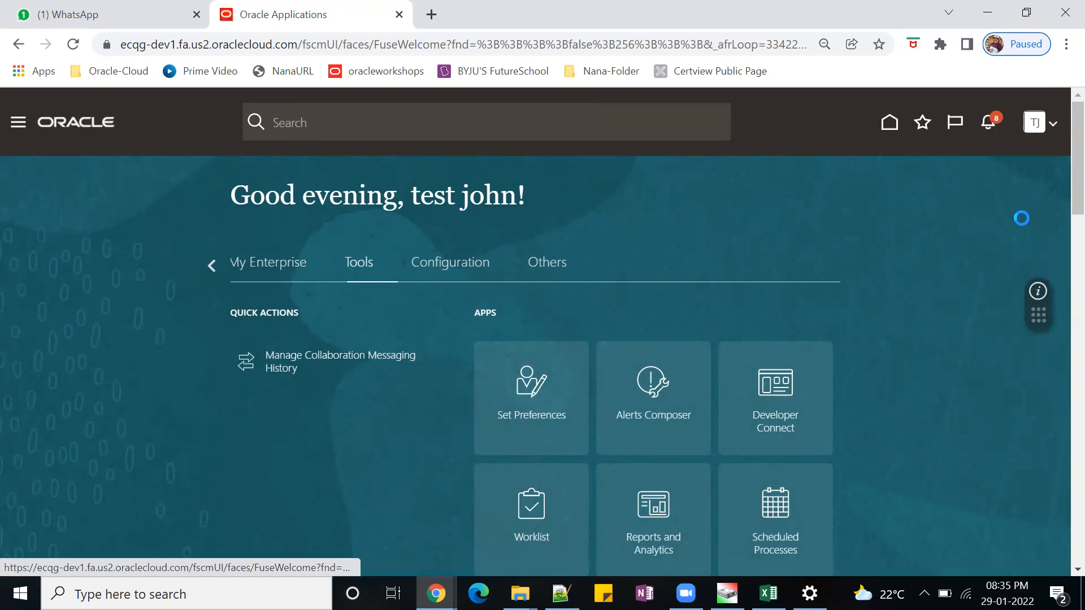
{"action": "left_click", "coordinate": [1020, 154]}
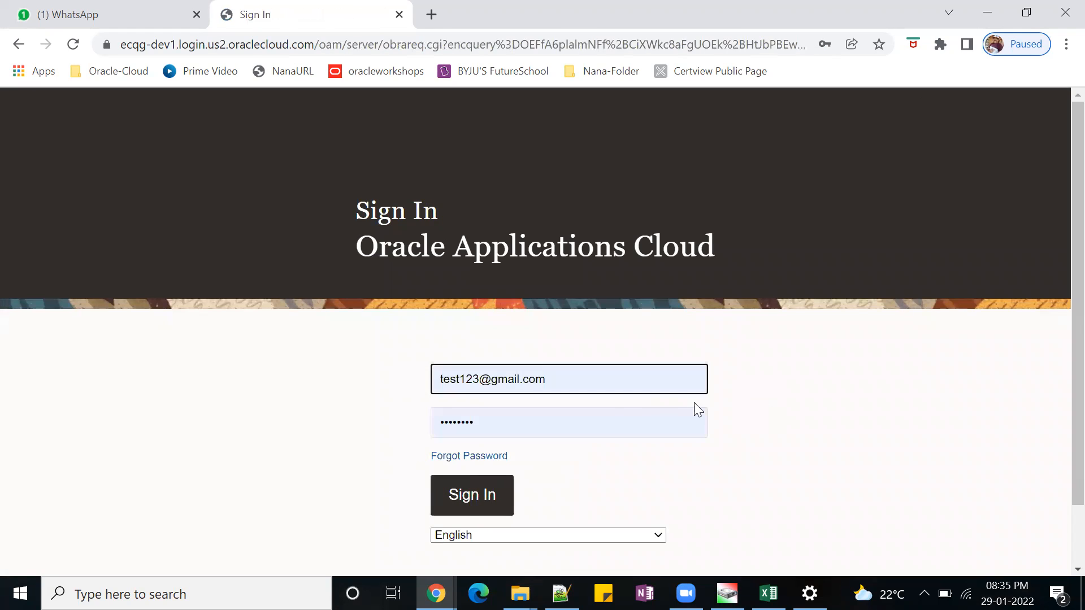
{"action": "left_click", "coordinate": [467, 499]}
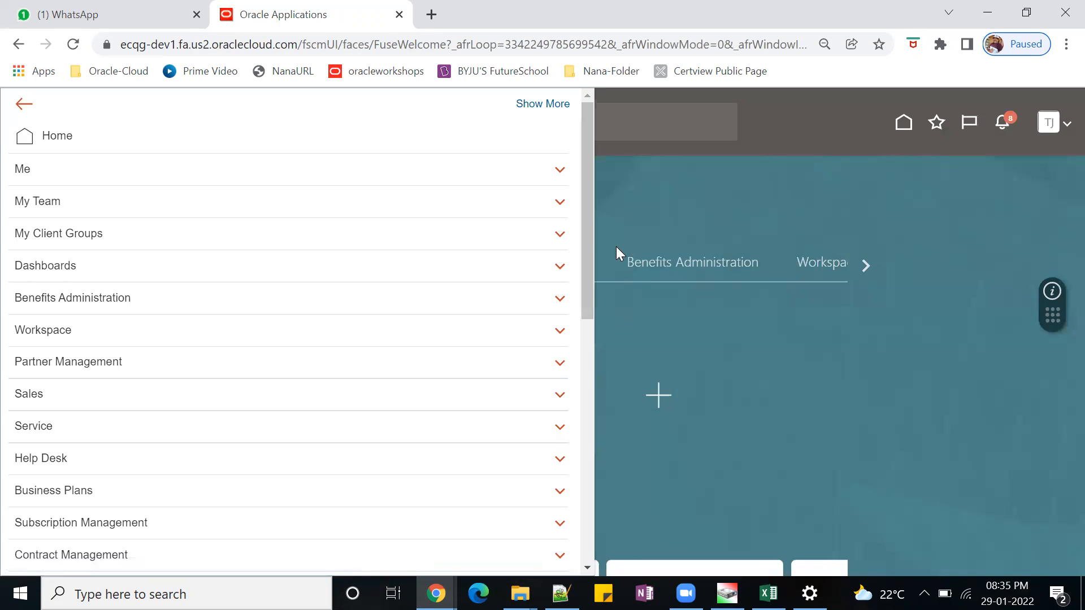
Open Purchase Requisitions under Procurement, go to Manage Requisitions and look over the listed requisitions.
{"action": "left_click_drag", "start_coordinate": [591, 226], "coordinate": [628, 508]}
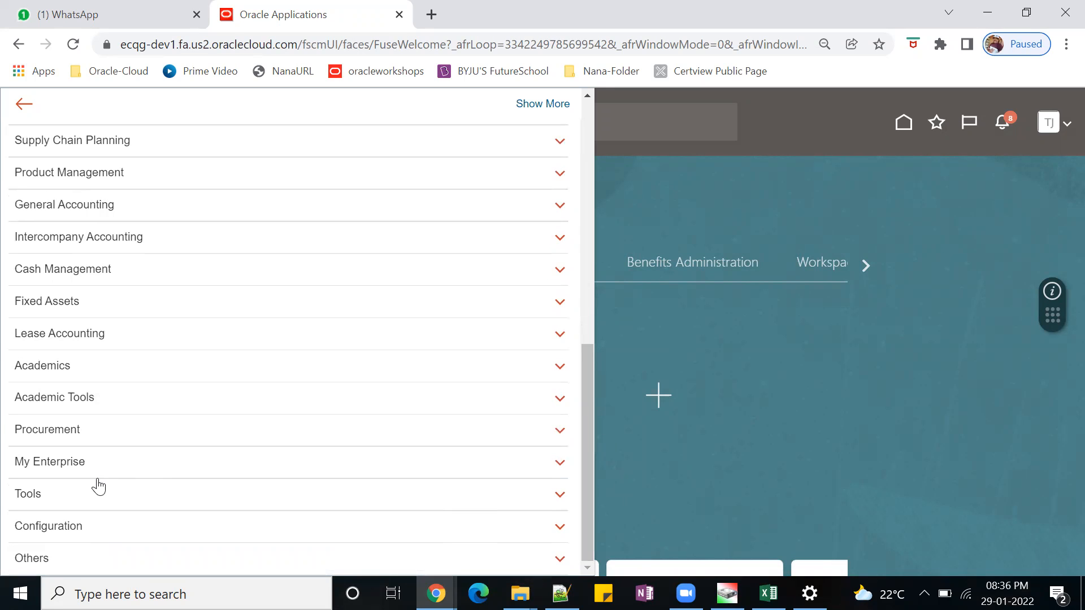
{"action": "left_click", "coordinate": [69, 428]}
{"action": "left_click", "coordinate": [97, 453]}
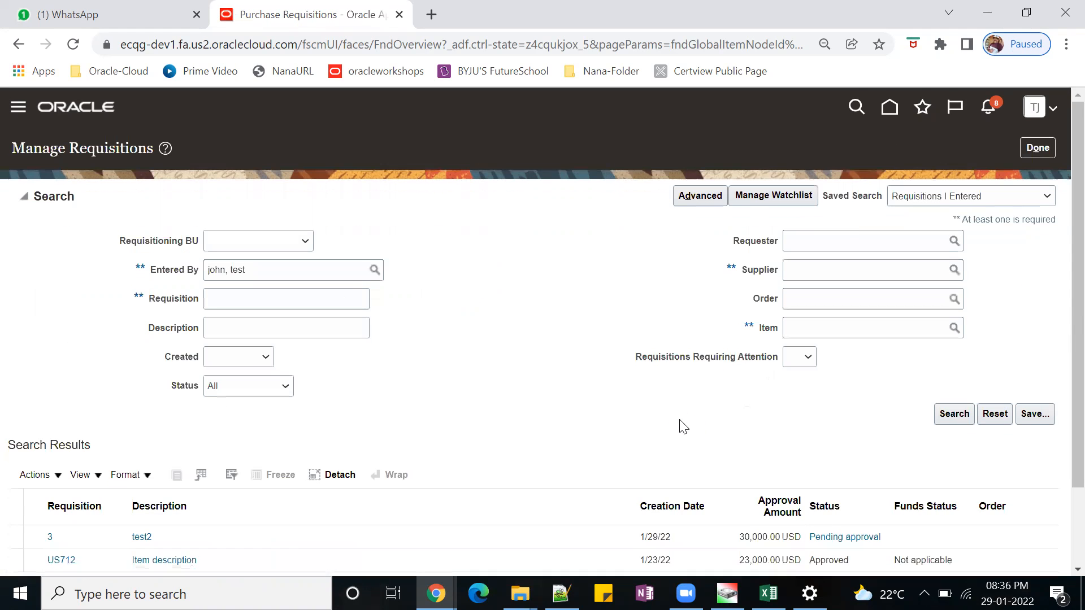
{"action": "scroll", "coordinate": [593, 407], "scroll_direction": "down", "scroll_amount": 2}
{"action": "scroll", "coordinate": [591, 401], "scroll_direction": "up", "scroll_amount": 2}
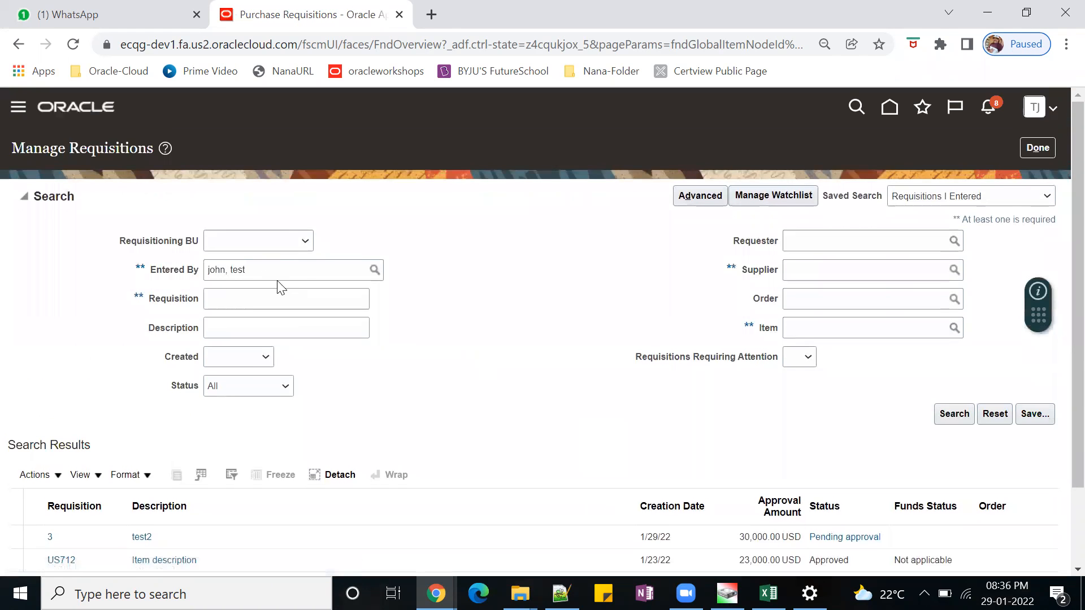
Clear the Entered By filter and set the Requisitioning BU to 0t4 US Business Units.
{"action": "left_click_drag", "start_coordinate": [272, 273], "coordinate": [155, 281]}
{"action": "key", "text": "BackSpace"}
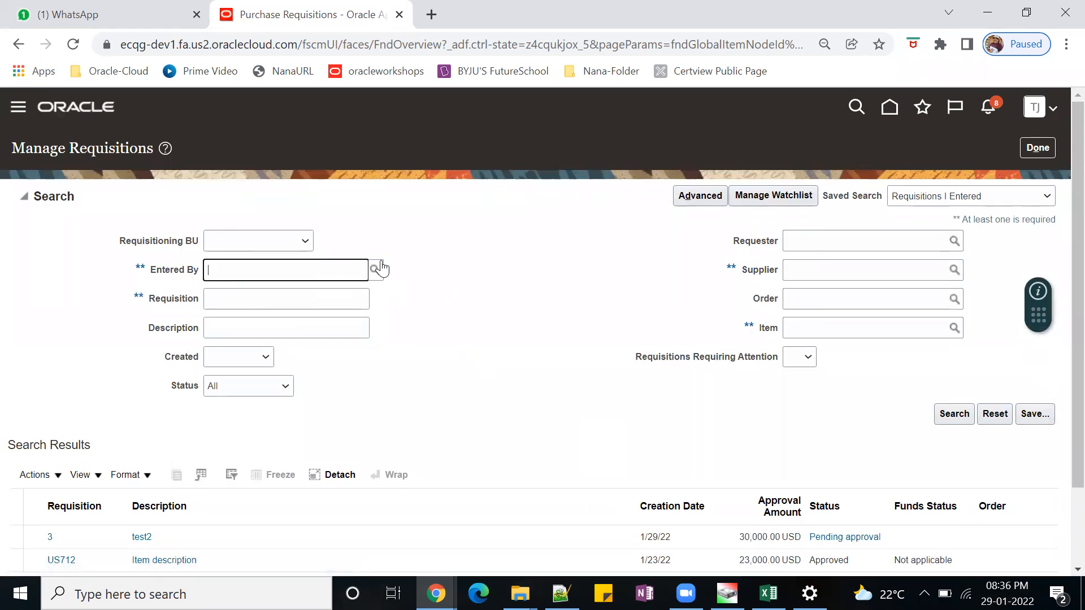
{"action": "left_click", "coordinate": [303, 242]}
{"action": "left_click", "coordinate": [275, 257]}
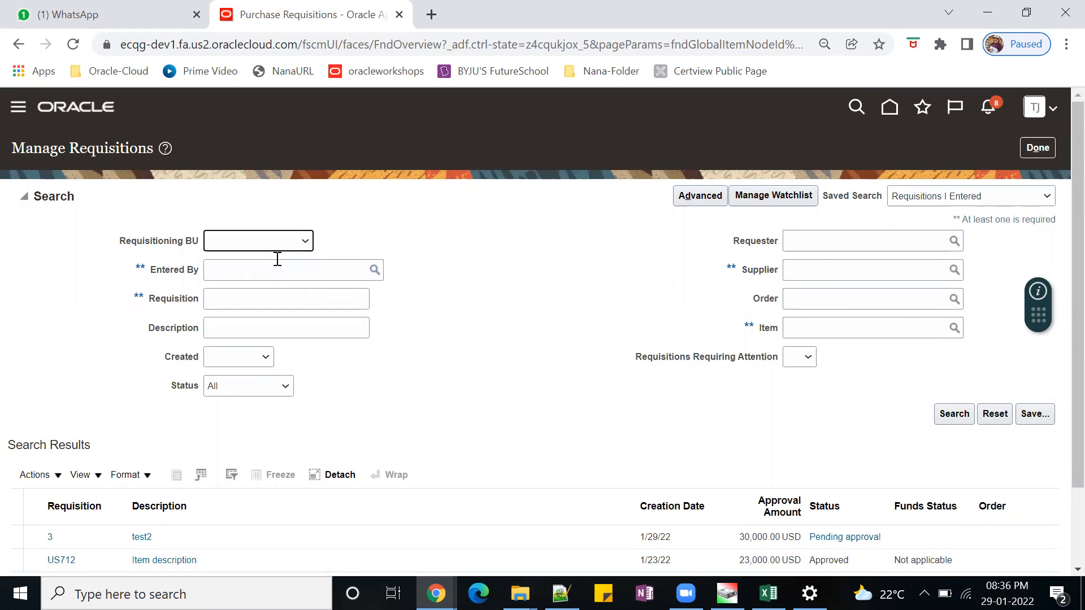
{"action": "left_click", "coordinate": [305, 243]}
{"action": "left_click", "coordinate": [275, 269]}
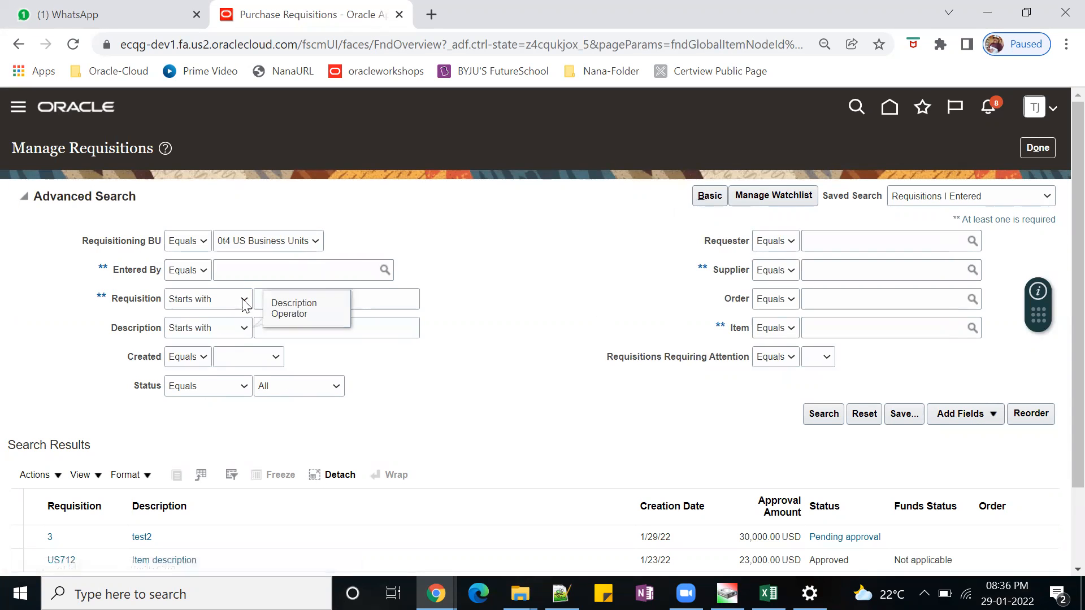
Set the Requisition condition in the advanced search to Does not contain "WWW" and run the search.
{"action": "left_click", "coordinate": [243, 299]}
{"action": "left_click", "coordinate": [228, 364]}
{"action": "left_click", "coordinate": [393, 289]}
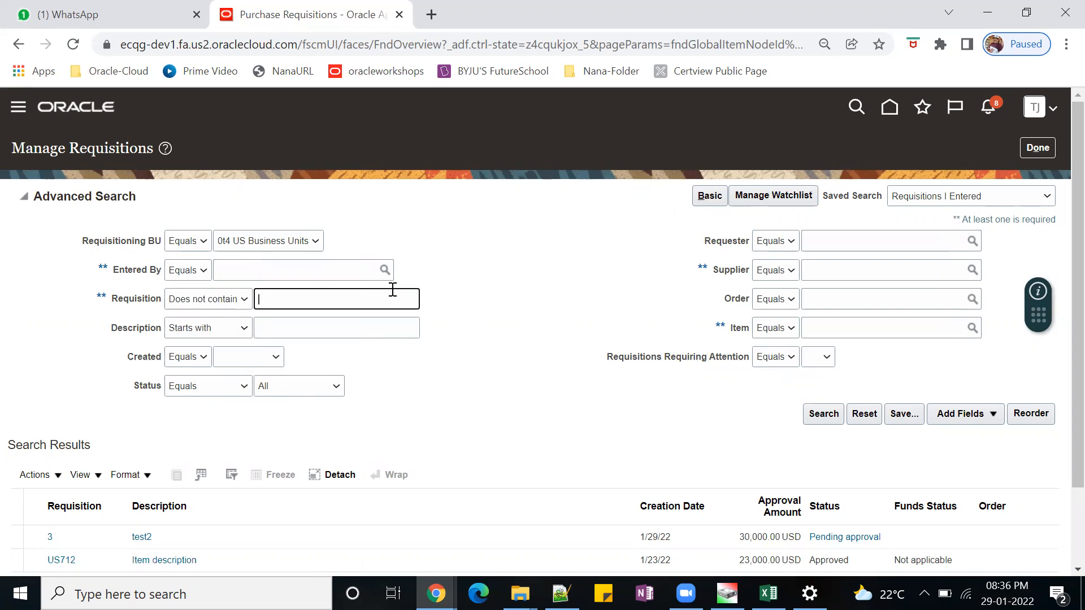
{"action": "type", "text": "WWW"}
{"action": "left_click", "coordinate": [823, 413]}
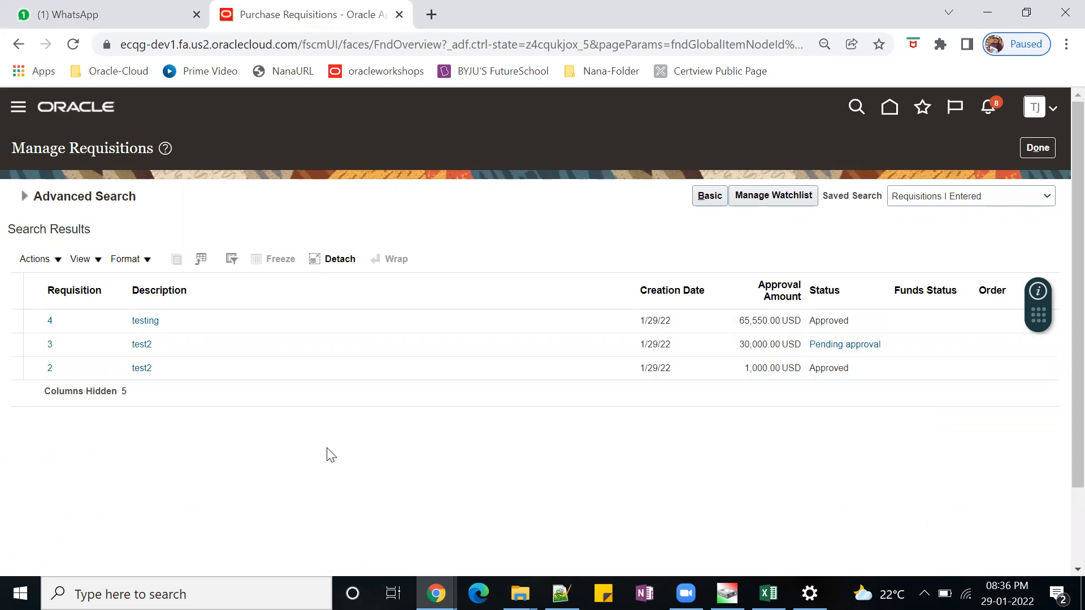
Open the requisition described as "testing", examine its Entered By and Requester fields, and return to the search results.
{"action": "left_click", "coordinate": [50, 323]}
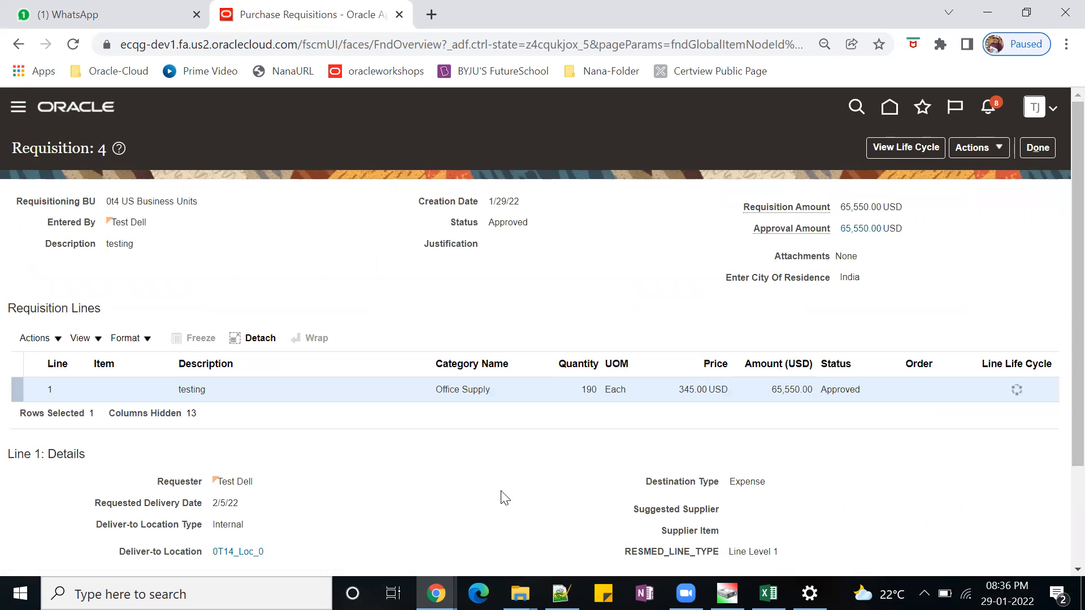
{"action": "left_click_drag", "start_coordinate": [48, 226], "coordinate": [147, 223]}
{"action": "scroll", "coordinate": [378, 471], "scroll_direction": "down", "scroll_amount": 2}
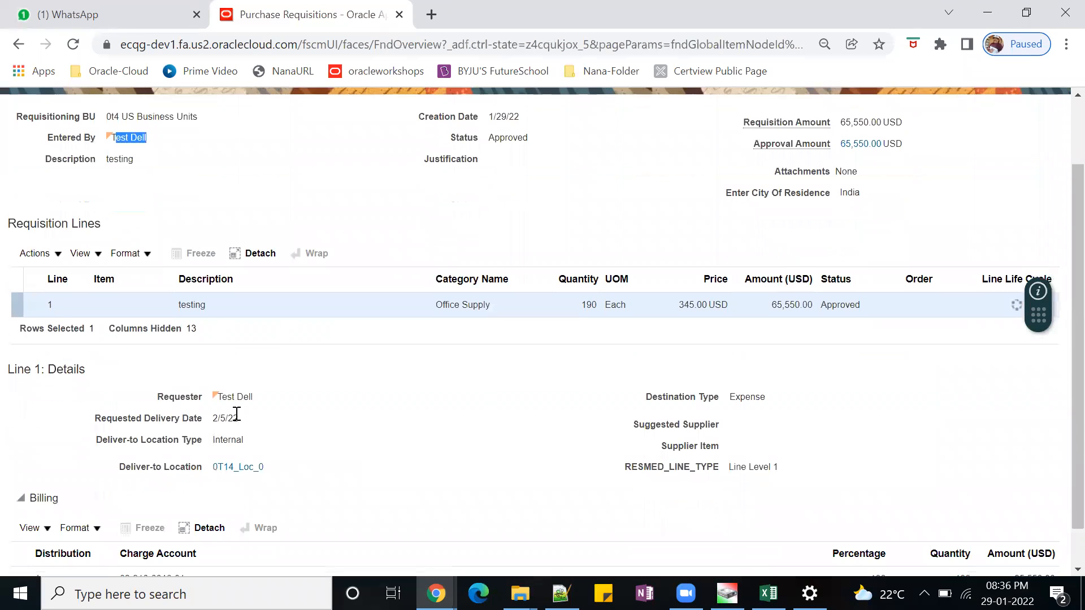
{"action": "left_click_drag", "start_coordinate": [278, 403], "coordinate": [204, 399]}
{"action": "scroll", "coordinate": [615, 496], "scroll_direction": "up", "scroll_amount": 2}
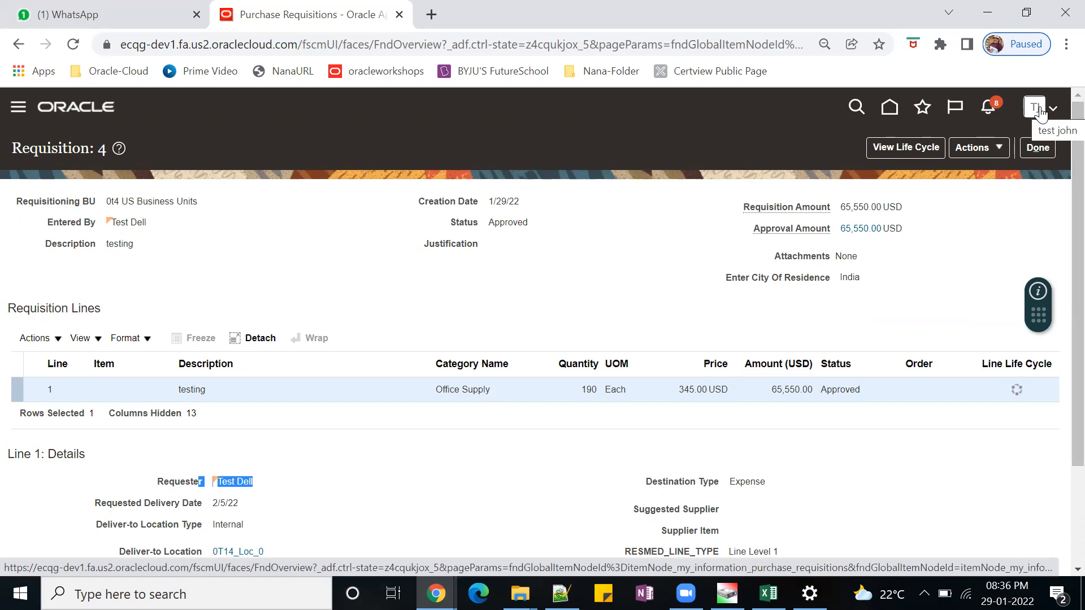
{"action": "left_click_drag", "start_coordinate": [37, 222], "coordinate": [161, 232]}
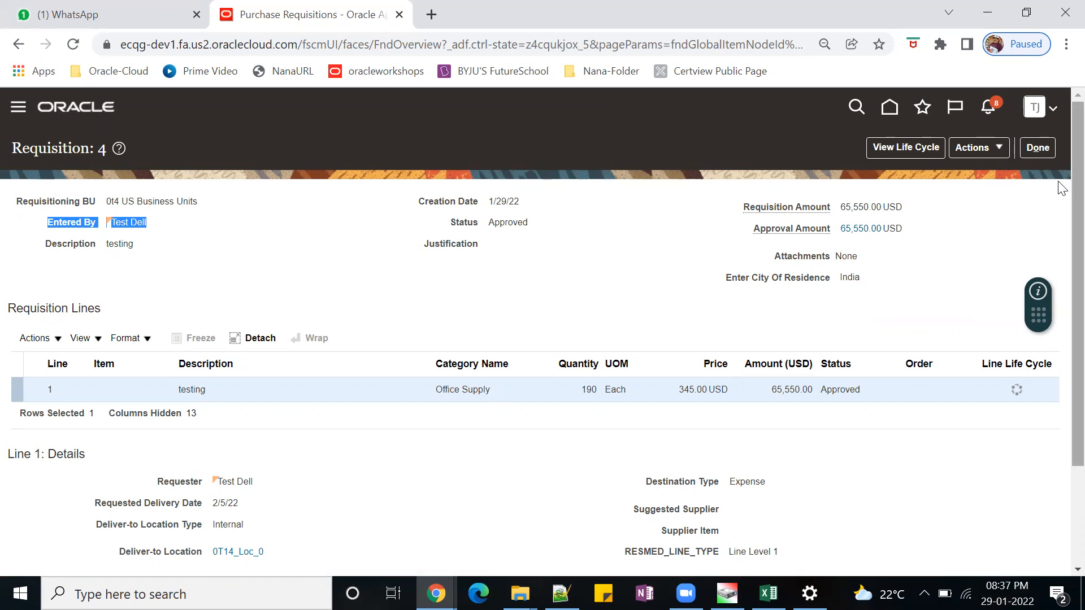
{"action": "left_click", "coordinate": [1038, 149]}
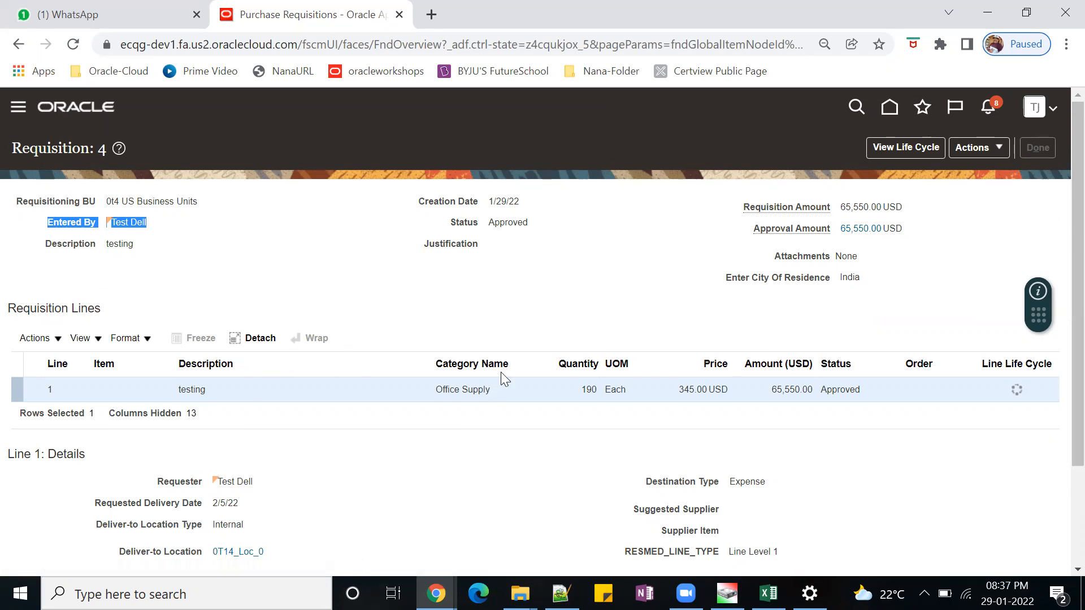
{"action": "scroll", "coordinate": [387, 431], "scroll_direction": "down", "scroll_amount": 1}
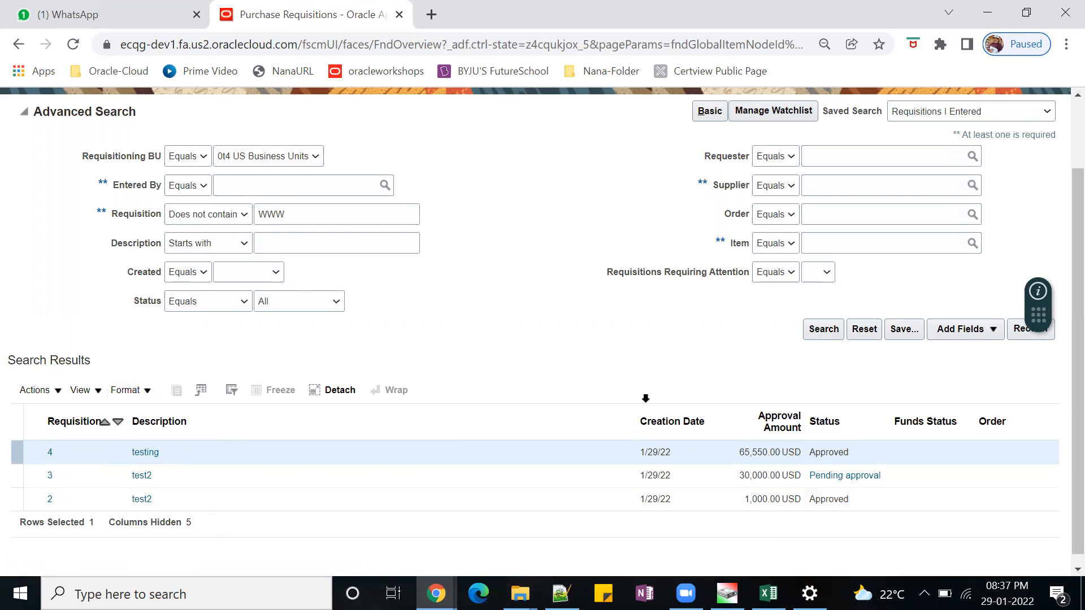
{"action": "scroll", "coordinate": [524, 335], "scroll_direction": "up", "scroll_amount": 1}
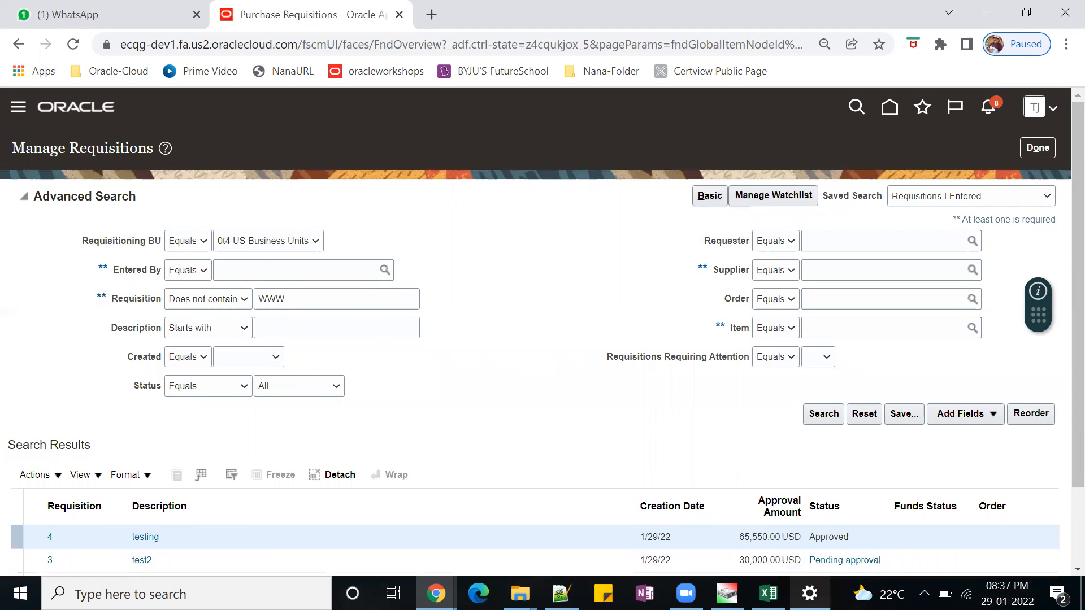
Open the Dev1 bookmark from the ABC-Company folder in an incognito window and close the newly loaded tab.
{"action": "mouse_move", "coordinate": [809, 593]}
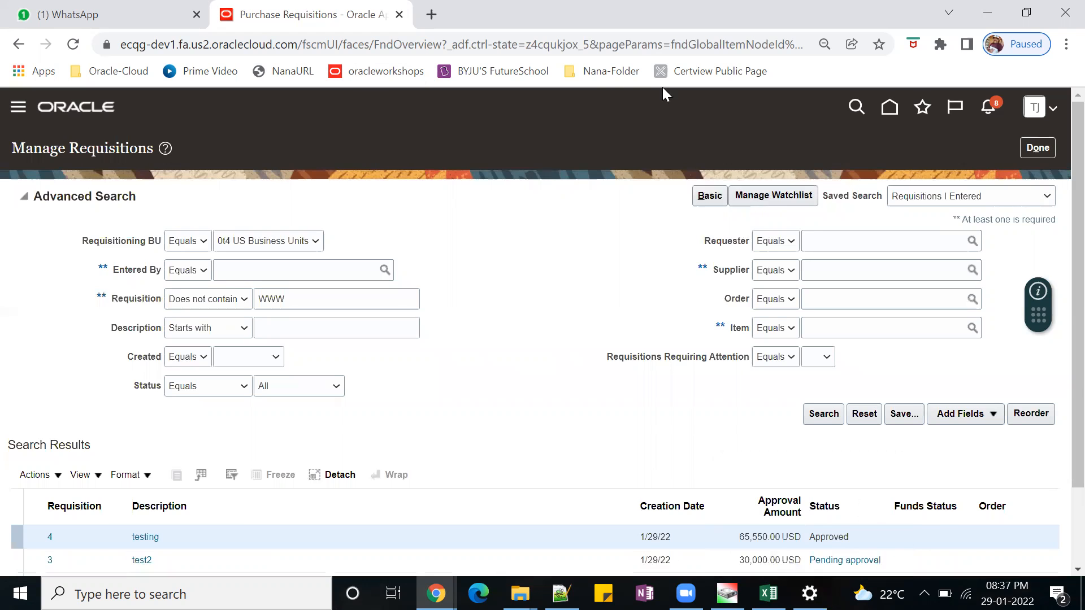
{"action": "left_click", "coordinate": [607, 76]}
{"action": "mouse_move", "coordinate": [639, 117]}
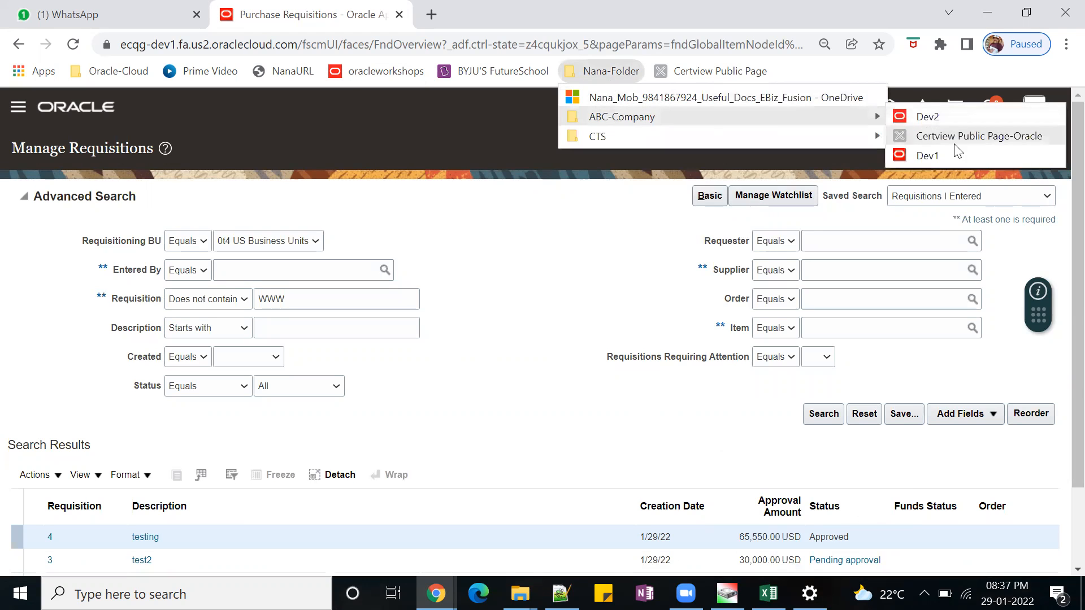
{"action": "right_click", "coordinate": [940, 158]}
{"action": "left_click", "coordinate": [1018, 217]}
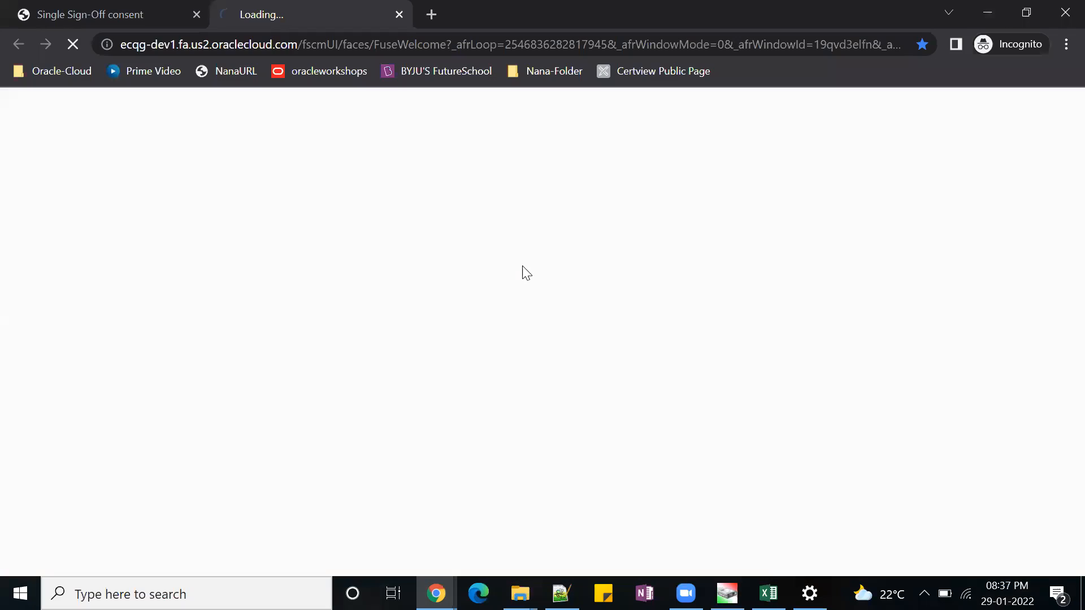
{"action": "left_click", "coordinate": [399, 14]}
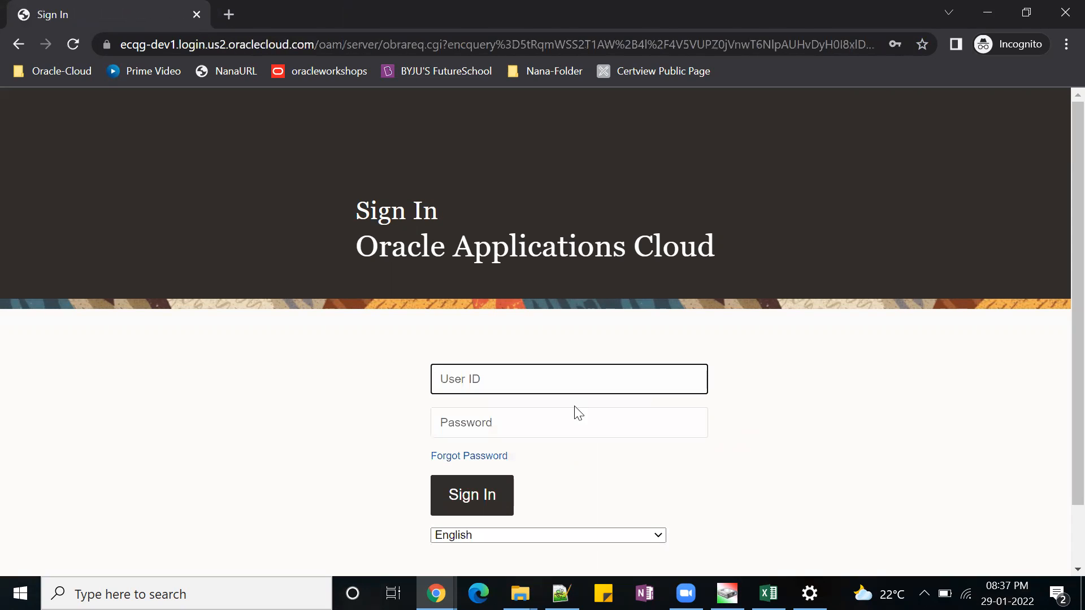
Sign in to Oracle Applications Cloud as the second test user with the saved user ID and password.
{"action": "type", "text": "Dell.test"}
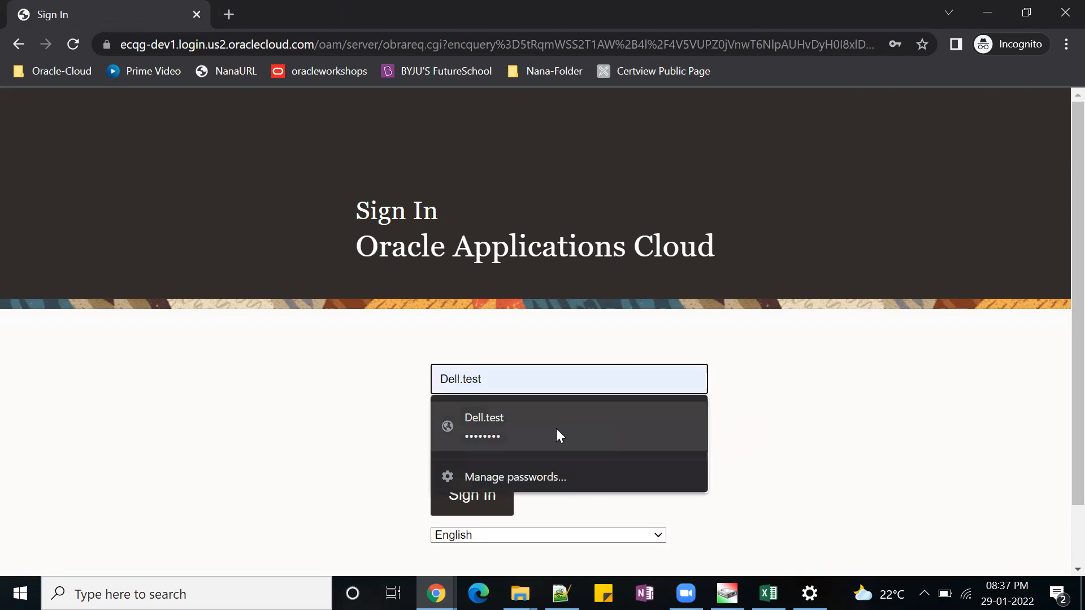
{"action": "left_click", "coordinate": [556, 431]}
{"action": "left_click", "coordinate": [474, 493]}
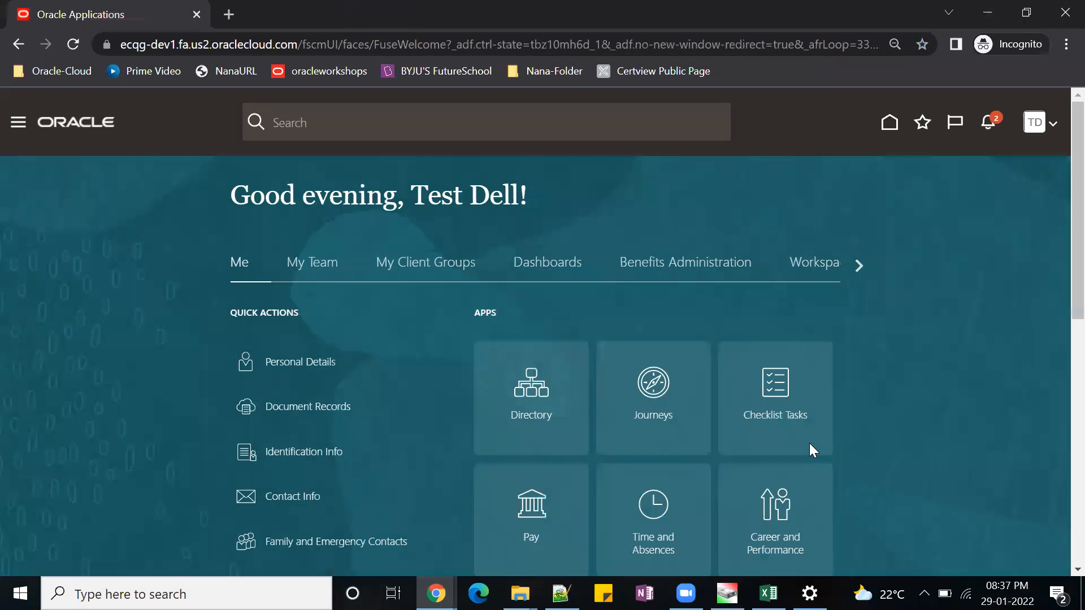
{"action": "left_click", "coordinate": [857, 266]}
{"action": "left_click", "coordinate": [856, 269]}
{"action": "left_click", "coordinate": [856, 269]}
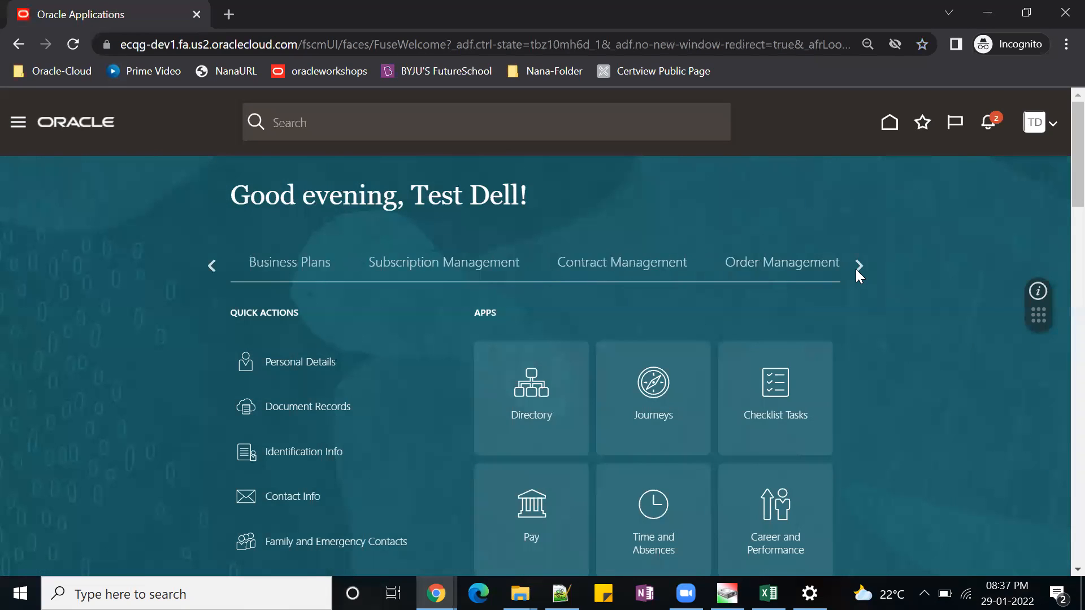
{"action": "left_click", "coordinate": [855, 269]}
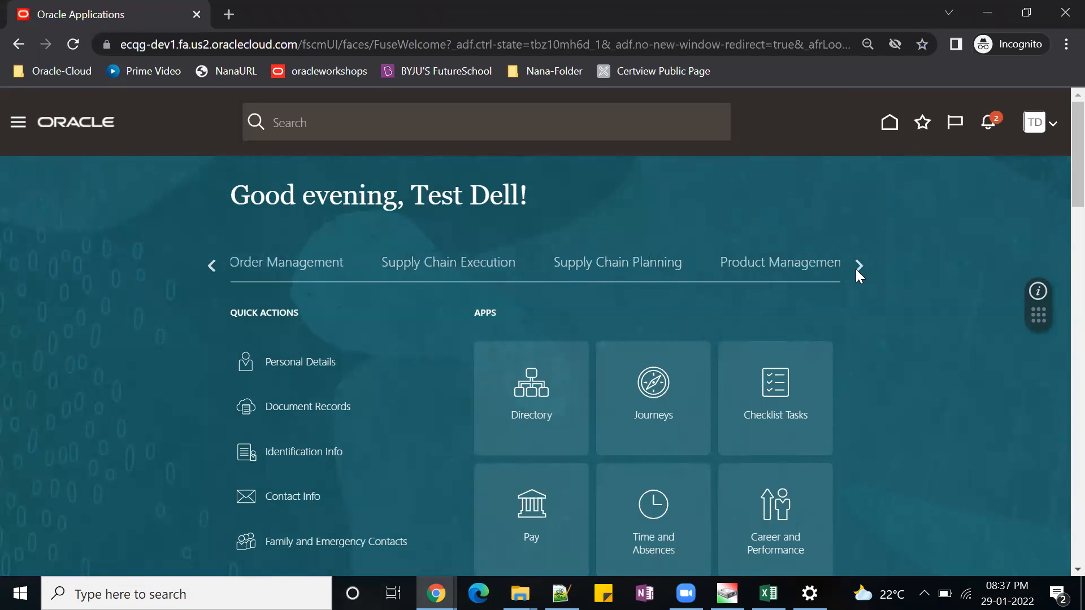
{"action": "left_click", "coordinate": [855, 268]}
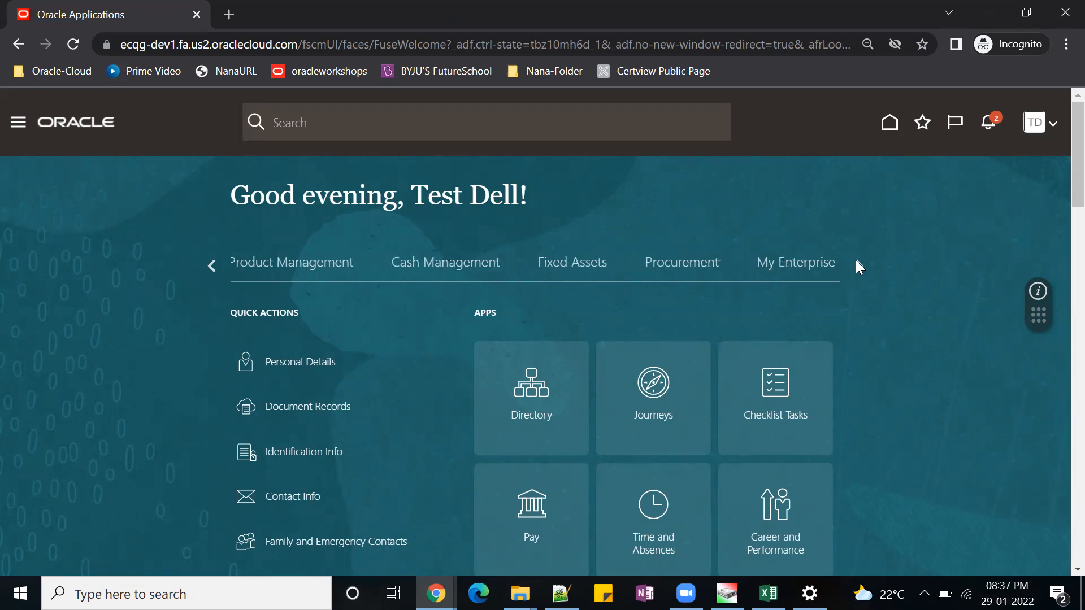
{"action": "left_click", "coordinate": [857, 261]}
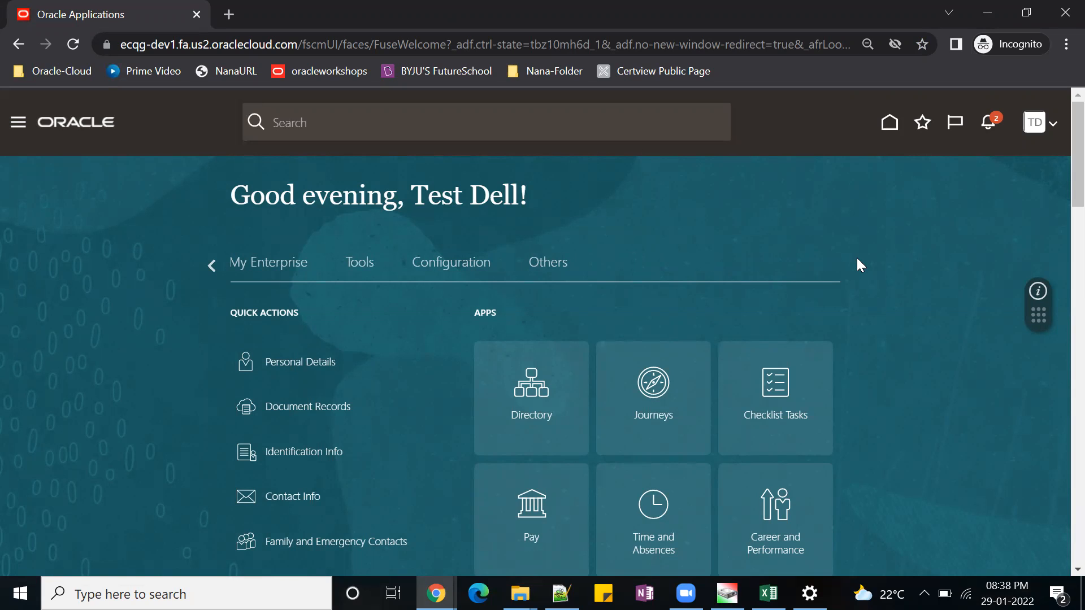
{"action": "left_click", "coordinate": [356, 270]}
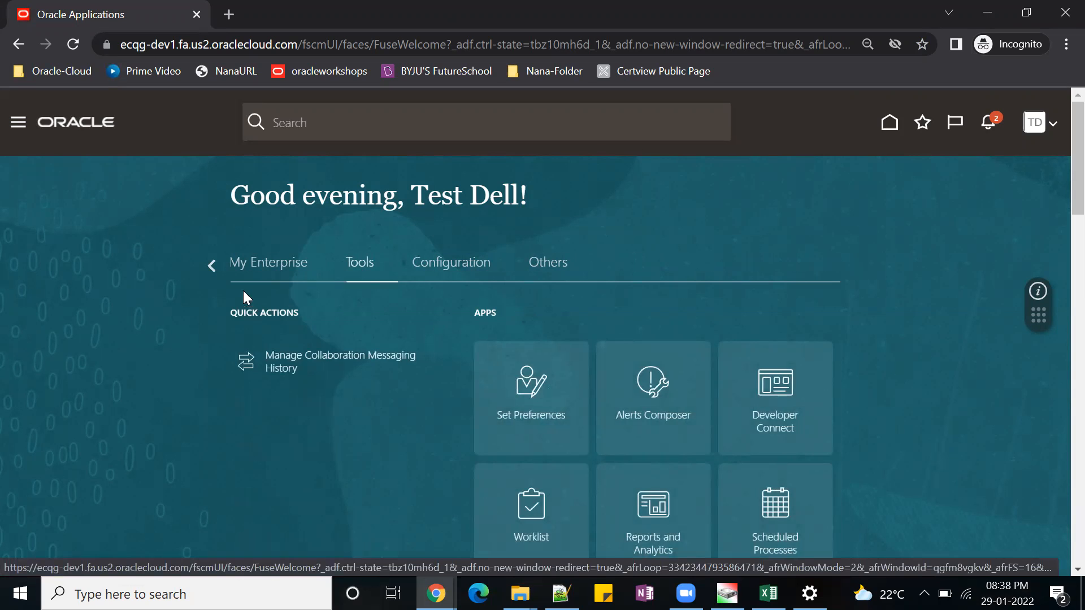
Open Purchase Requisitions under Procurement and start a Request Noncatalog Item task.
{"action": "left_click", "coordinate": [18, 122]}
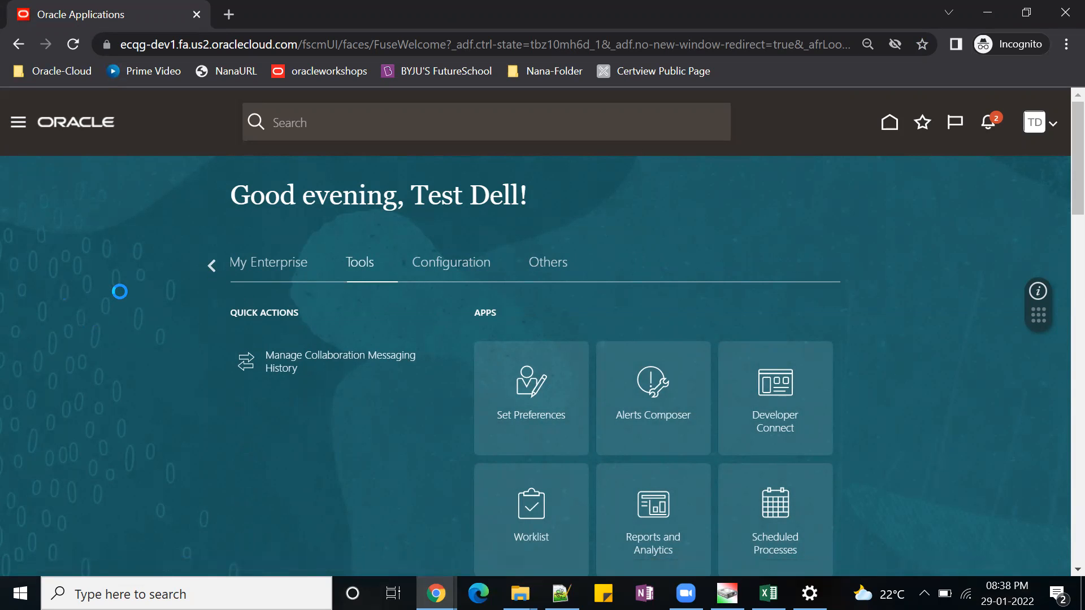
{"action": "scroll", "coordinate": [305, 456], "scroll_direction": "down", "scroll_amount": 7}
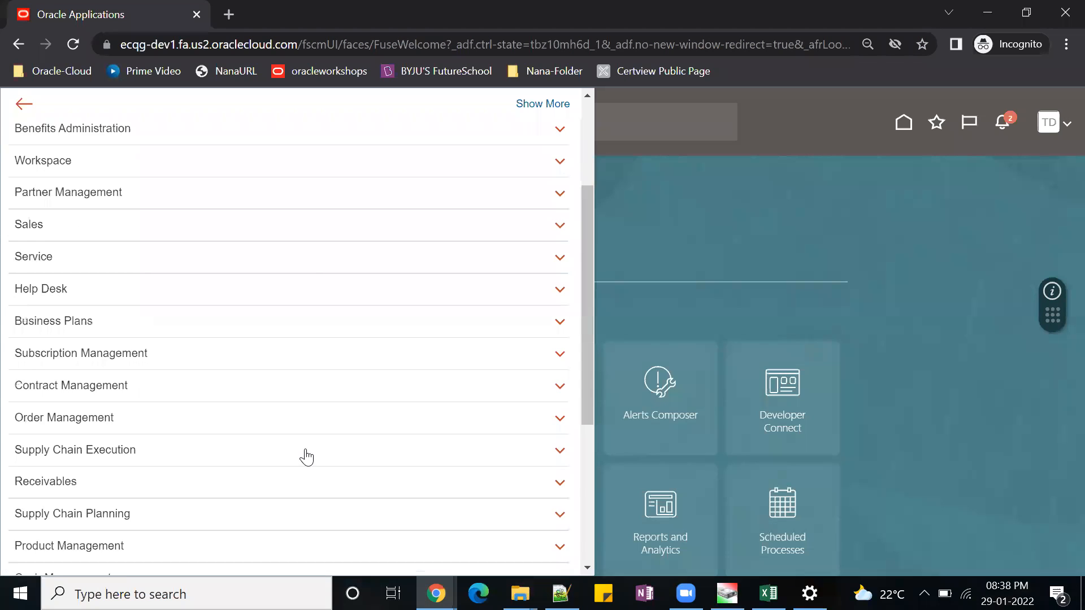
{"action": "left_click", "coordinate": [64, 456]}
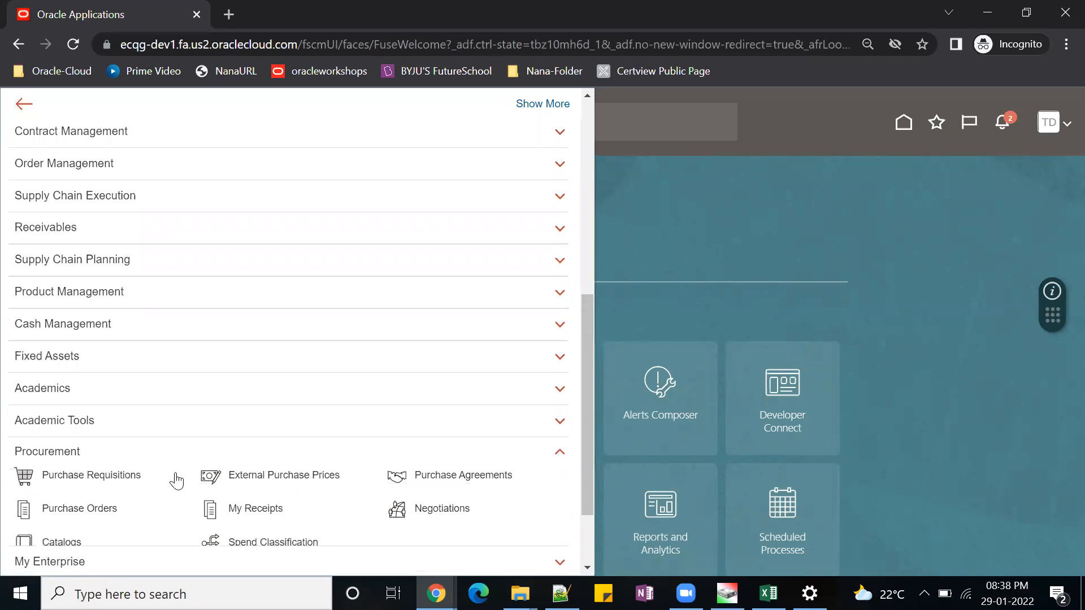
{"action": "left_click", "coordinate": [95, 482]}
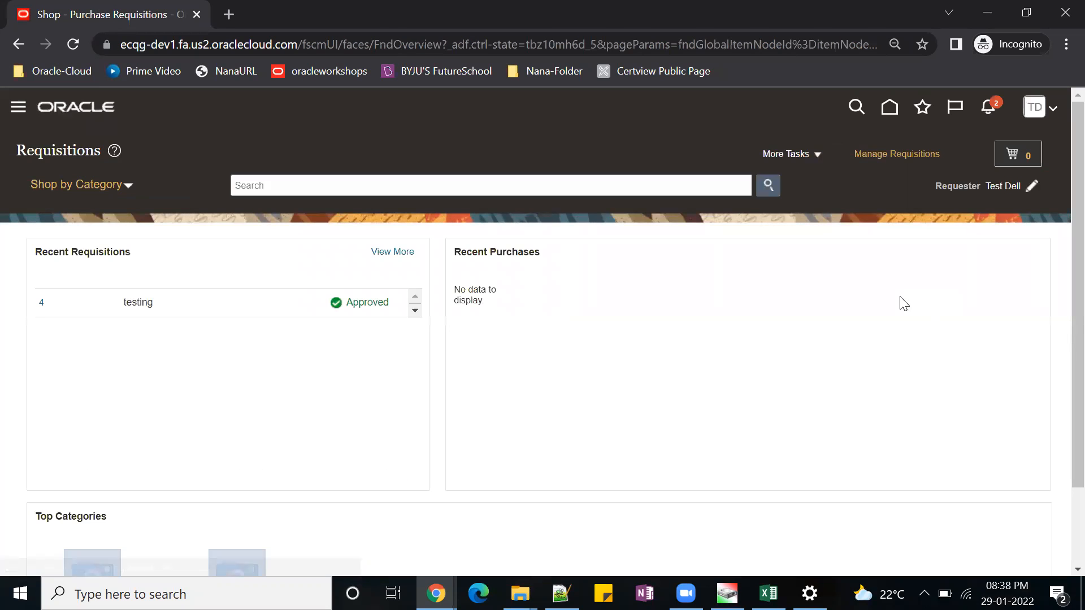
{"action": "left_click", "coordinate": [819, 154]}
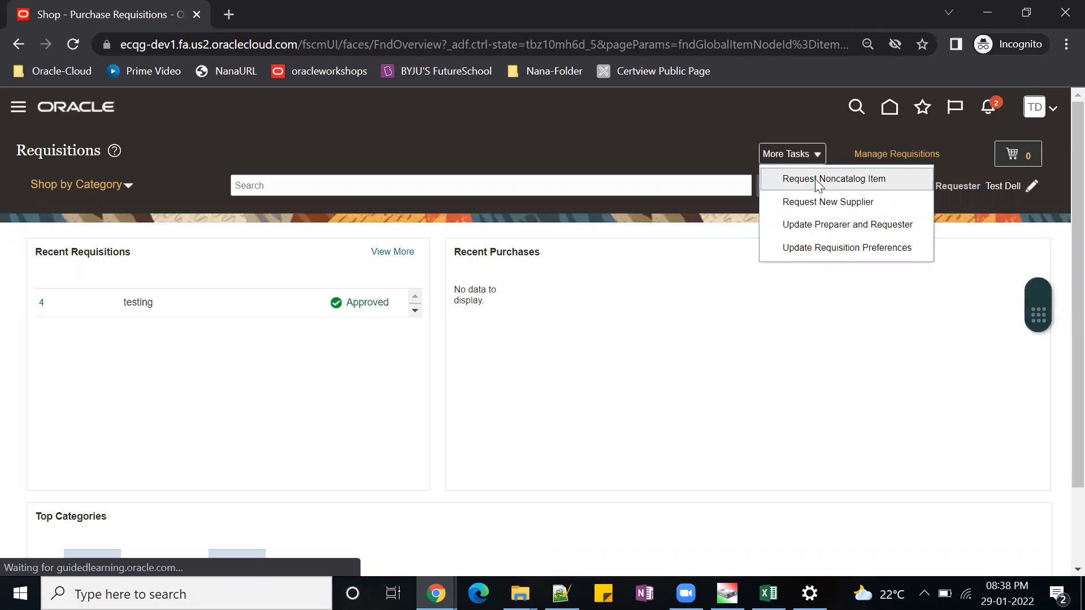
{"action": "left_click", "coordinate": [820, 179]}
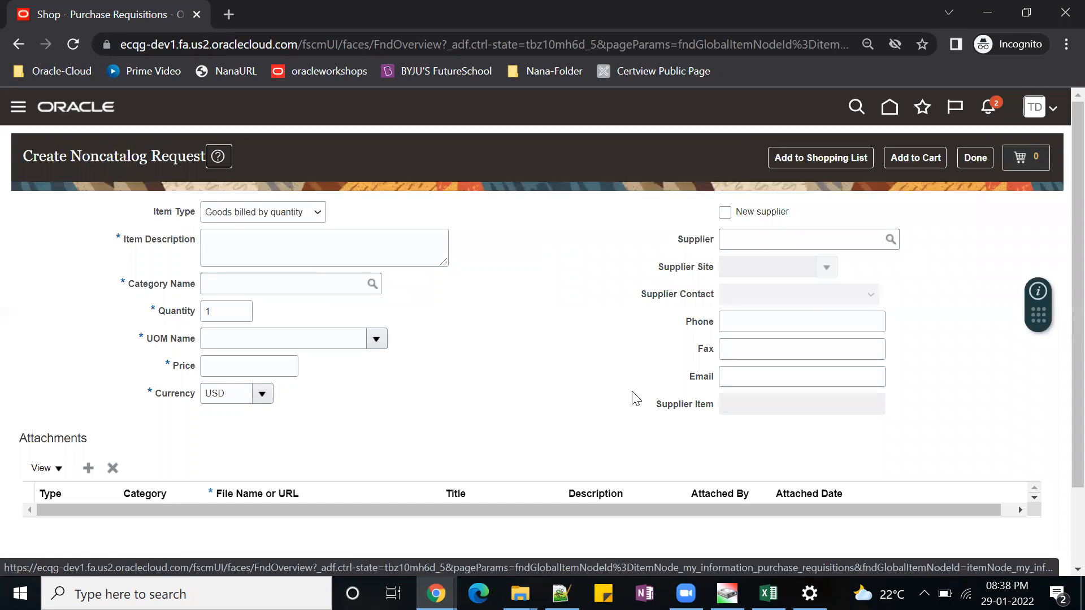
Set the noncatalog request's item type to Services billed by amount and its item description to "TEST".
{"action": "left_click", "coordinate": [263, 242]}
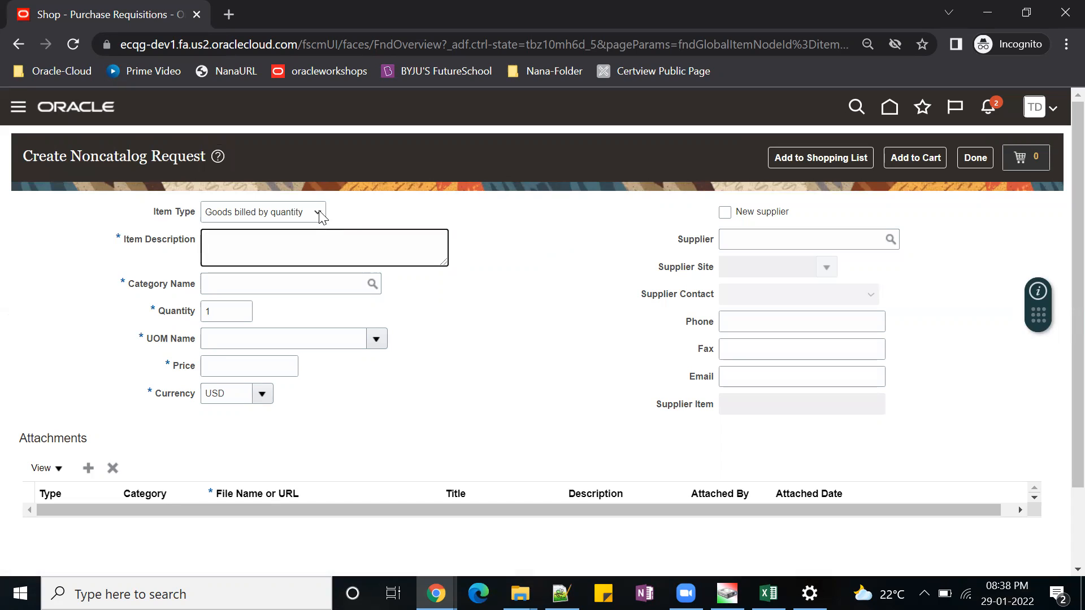
{"action": "left_click", "coordinate": [320, 215]}
{"action": "left_click", "coordinate": [293, 241]}
{"action": "left_click", "coordinate": [287, 257]}
{"action": "type", "text": "TEST"}
{"action": "key", "text": "Tab"}
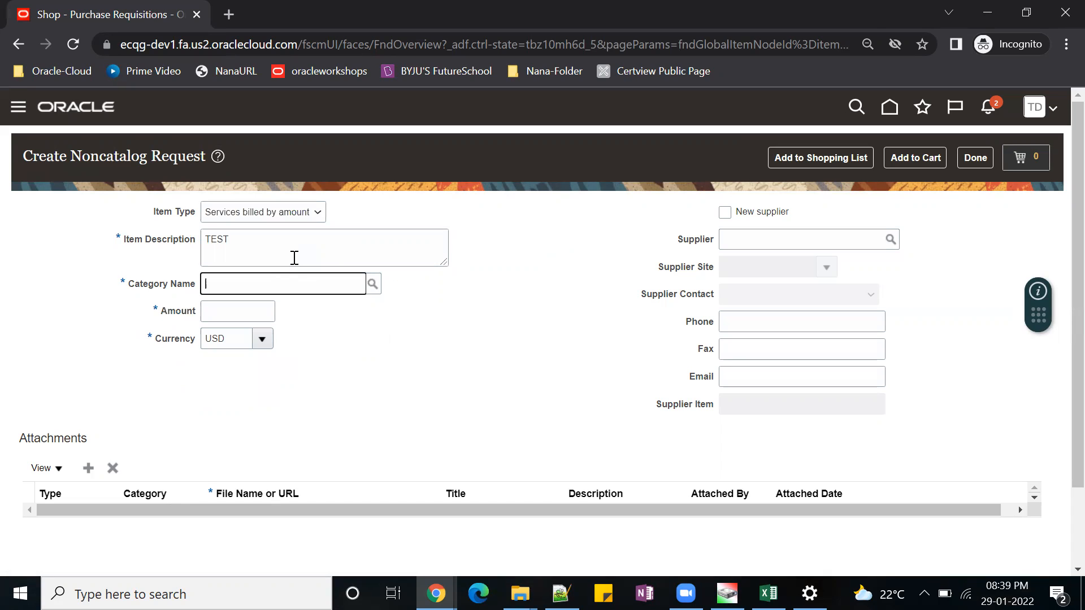
Set the category to Office Supply and the amount to 4,500 USD, and add the item to the cart.
{"action": "type", "text": "OFFICE"}
{"action": "left_click", "coordinate": [268, 333]}
{"action": "left_click", "coordinate": [224, 316]}
{"action": "type", "text": "4500"}
{"action": "key", "text": "Tab"}
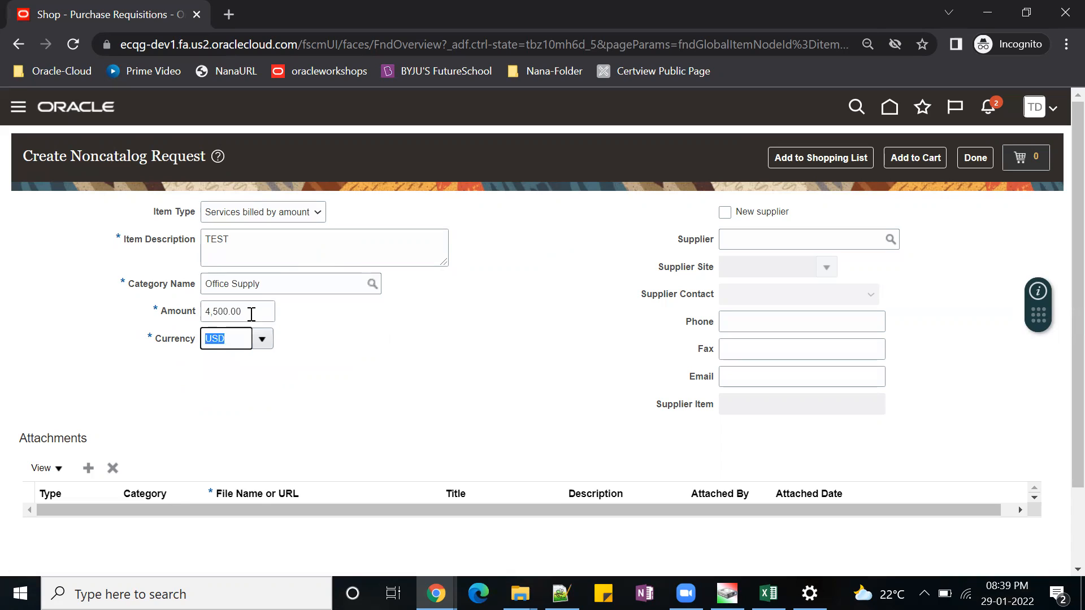
{"action": "left_click", "coordinate": [911, 164]}
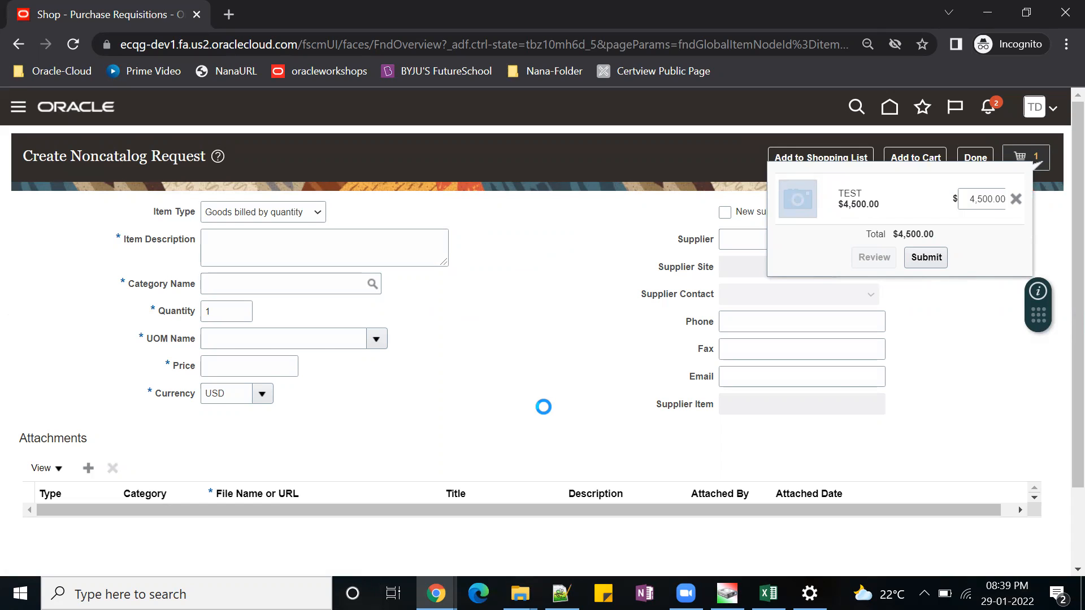
Review the cart requisition's delivery and billing details, save it, and open its approvals.
{"action": "scroll", "coordinate": [517, 505], "scroll_direction": "down", "scroll_amount": 5}
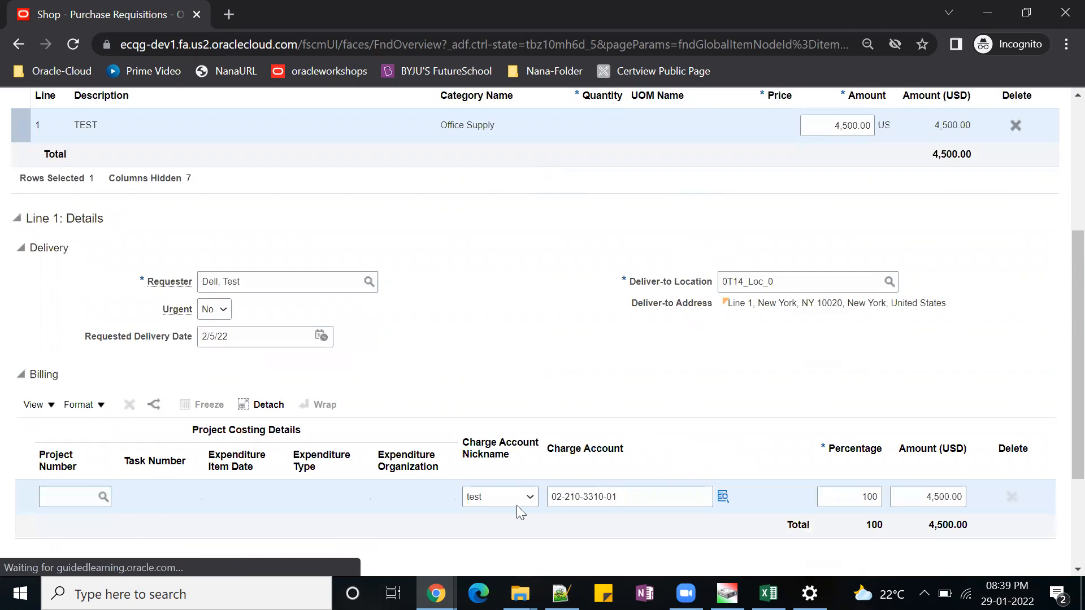
{"action": "scroll", "coordinate": [735, 396], "scroll_direction": "up", "scroll_amount": 5}
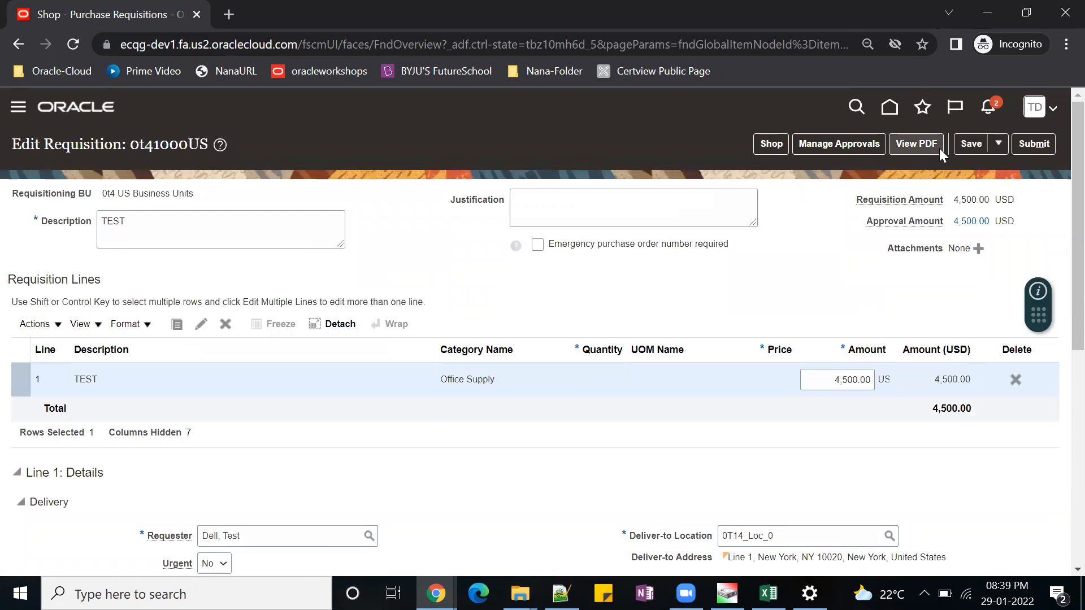
{"action": "left_click", "coordinate": [974, 145]}
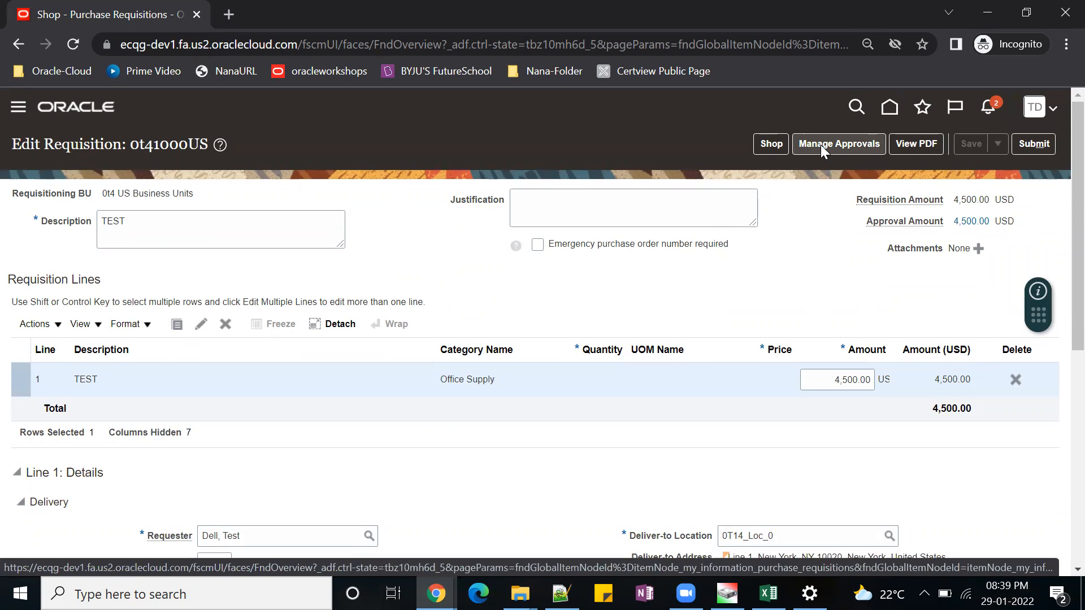
{"action": "left_click", "coordinate": [840, 143]}
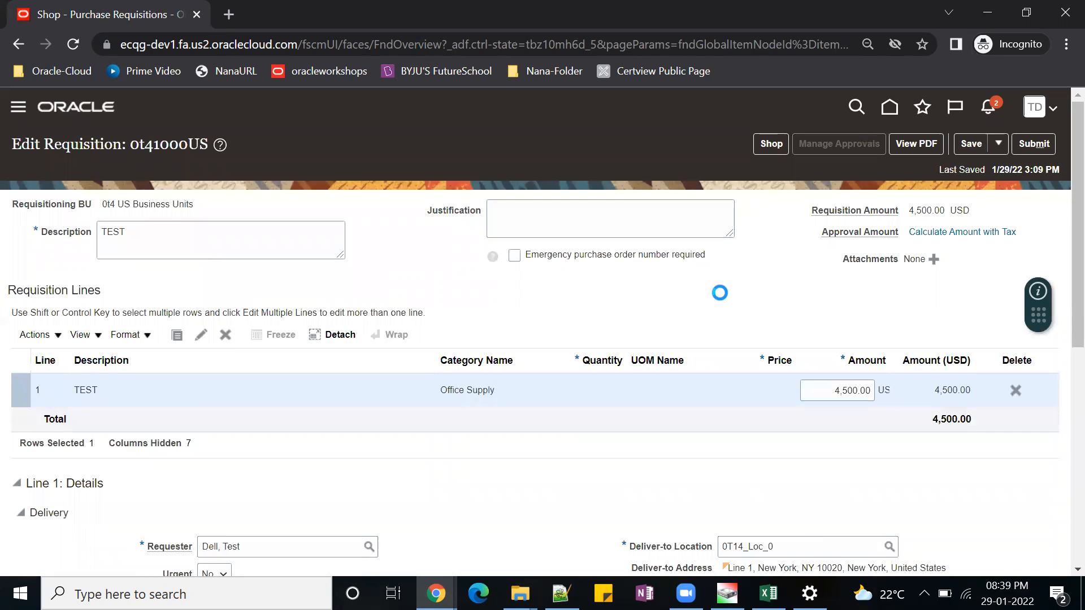
{"action": "scroll", "coordinate": [719, 293], "scroll_direction": "down", "scroll_amount": 1}
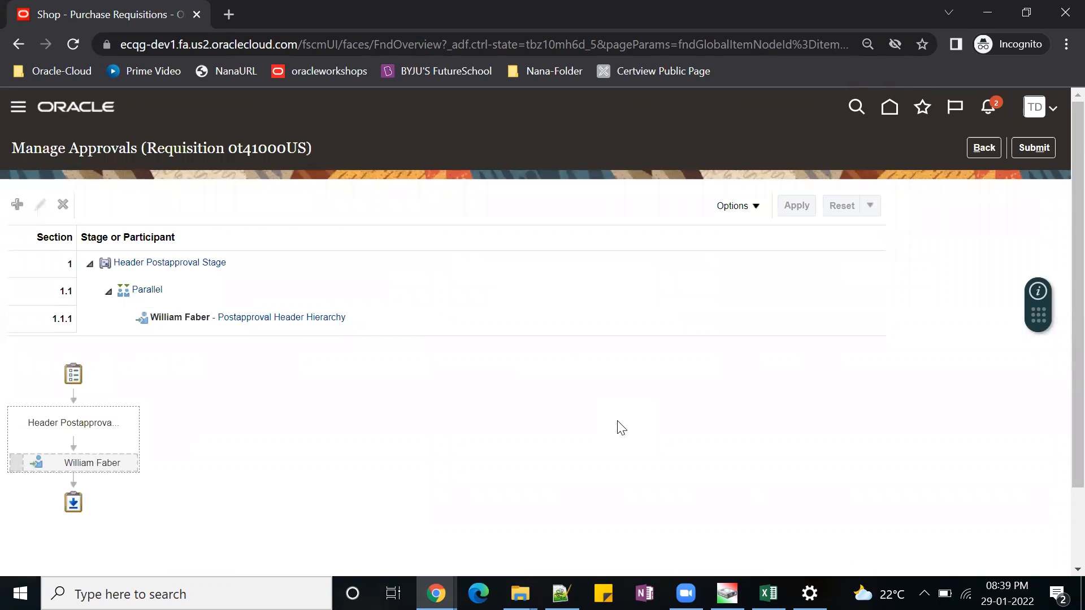
Start adding an assignee at the Postapproval Header Hierarchy participant and search the identity browser for the first test user's ID.
{"action": "left_click", "coordinate": [288, 317]}
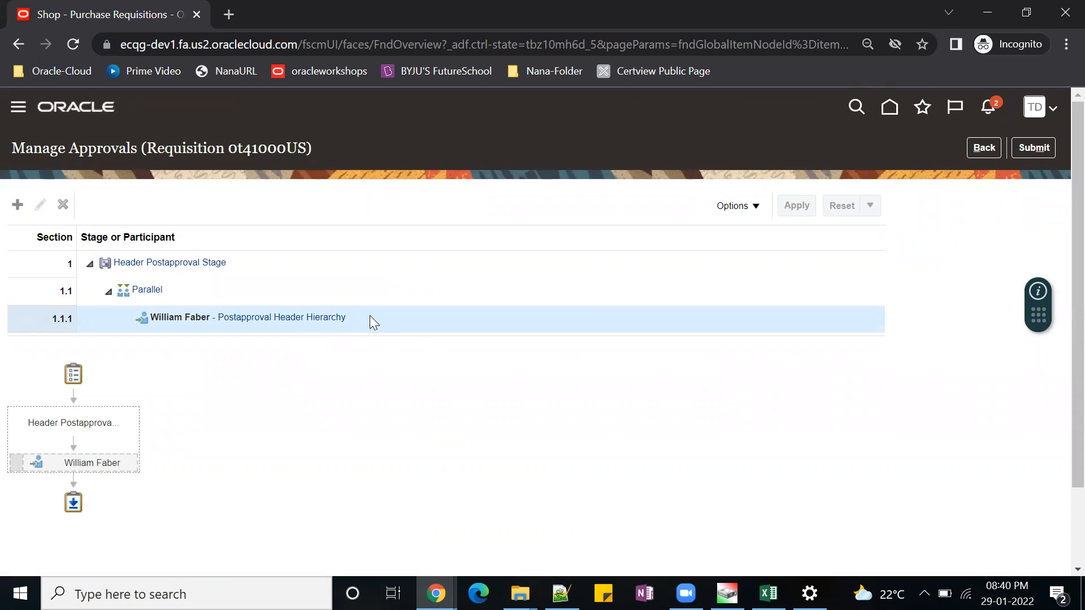
{"action": "left_click", "coordinate": [17, 206]}
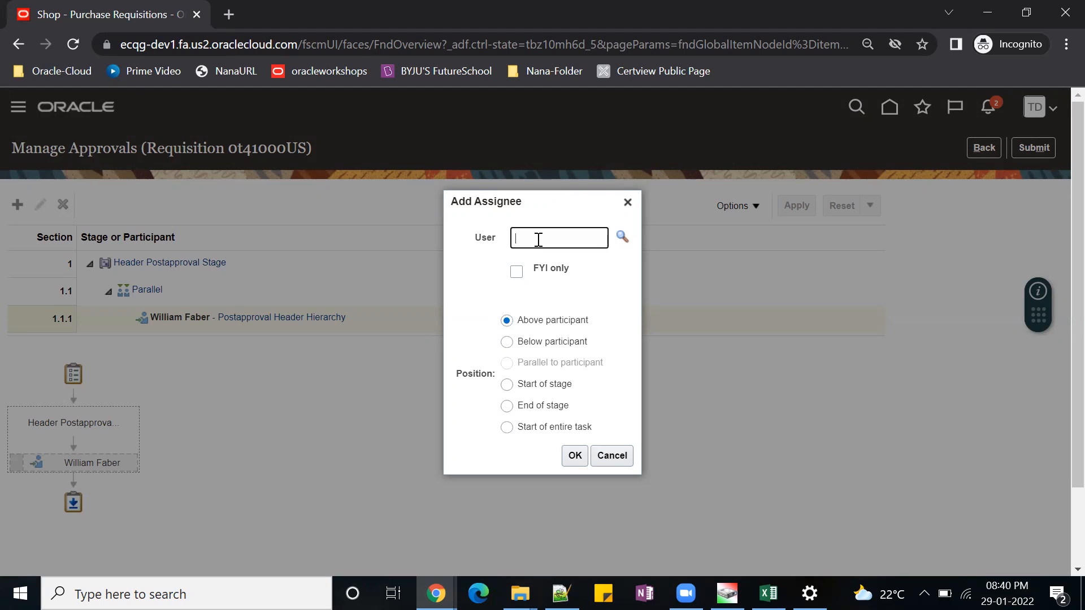
{"action": "type", "text": "TEST123"}
{"action": "left_click", "coordinate": [622, 237]}
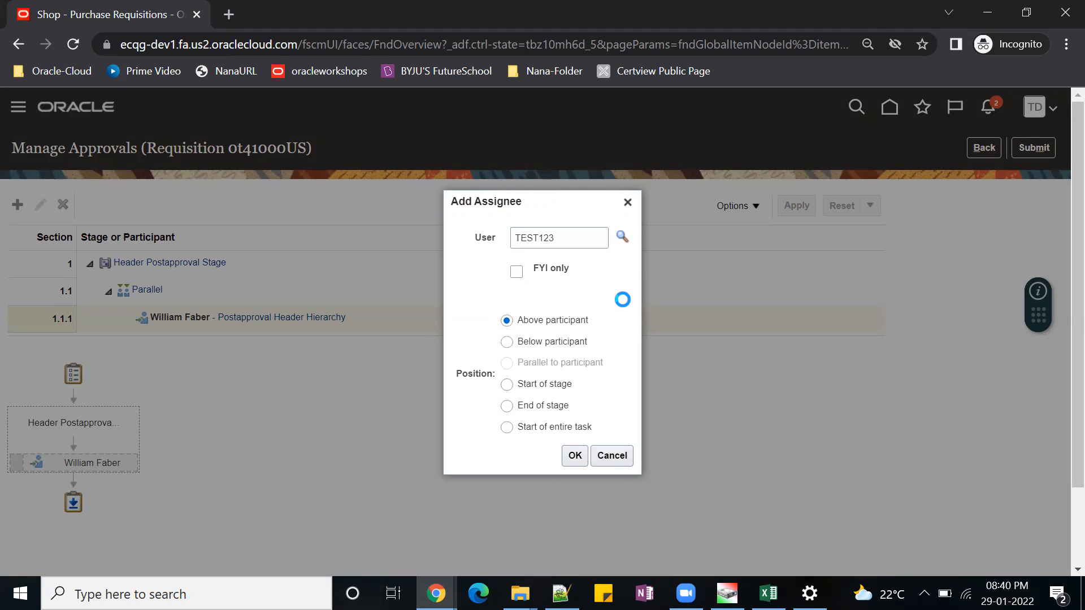
{"action": "left_click", "coordinate": [642, 336]}
{"action": "type", "text": "TEST123"}
{"action": "left_click", "coordinate": [564, 363]}
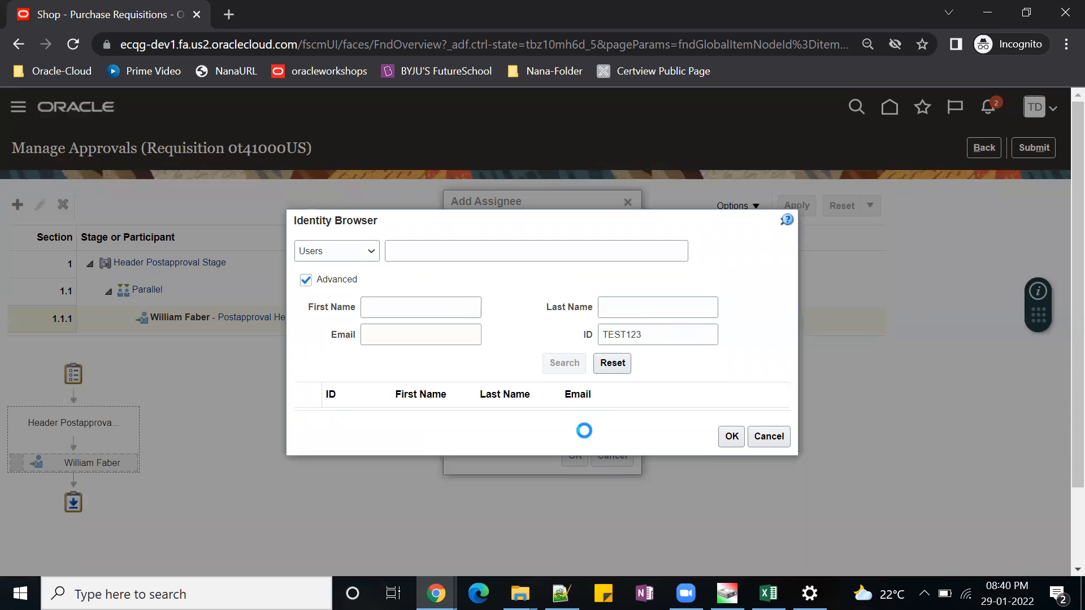
Add the found user as an approver above the existing participant and submit the requisition.
{"action": "left_click", "coordinate": [305, 408]}
{"action": "left_click", "coordinate": [739, 452]}
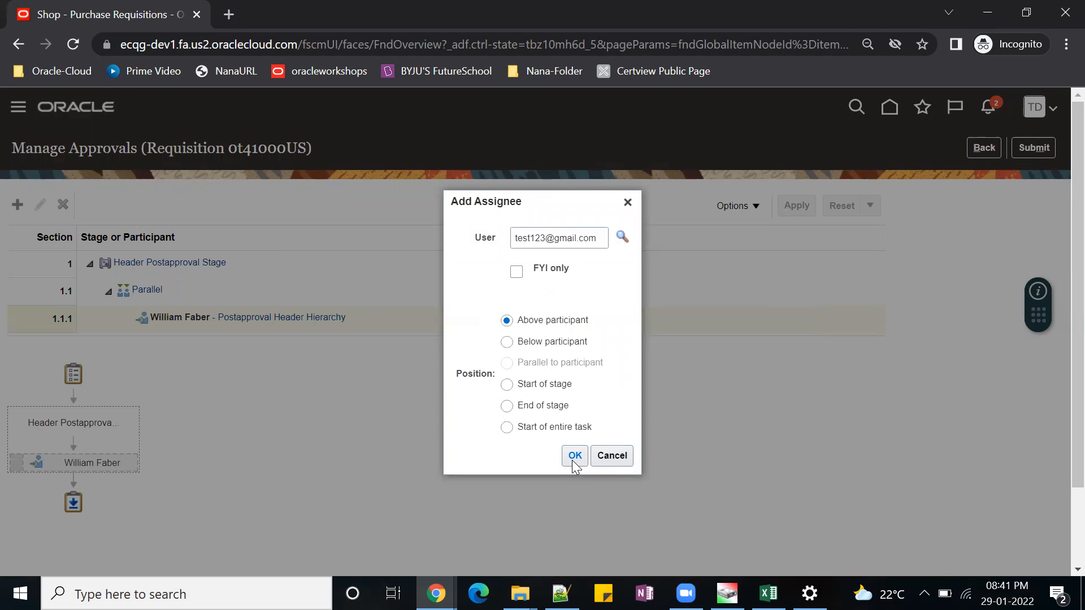
{"action": "left_click", "coordinate": [573, 461]}
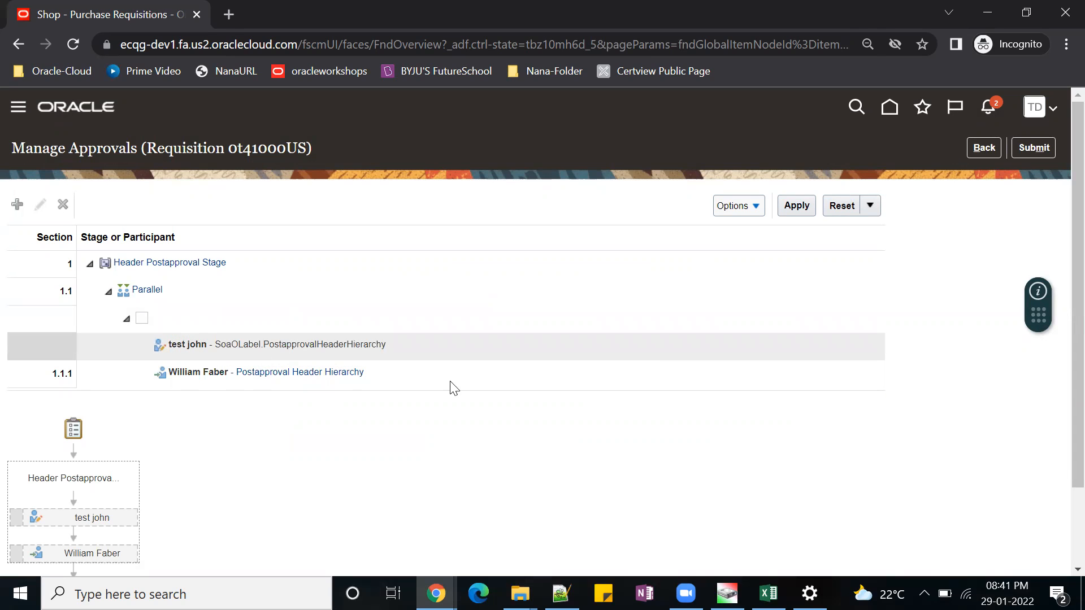
{"action": "left_click", "coordinate": [1034, 147]}
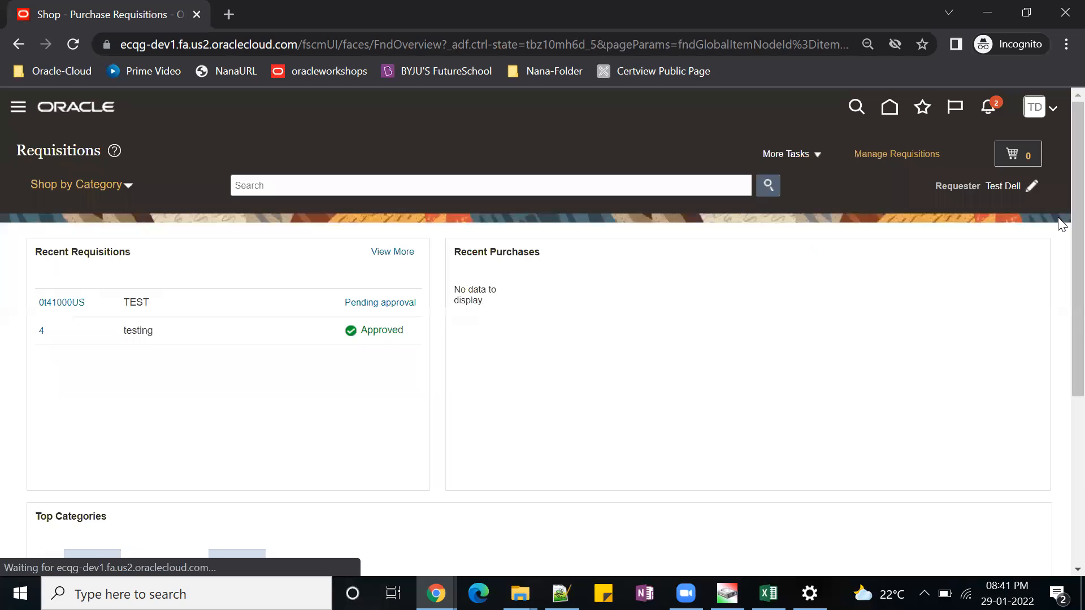
Switch to the first test user's browser window, rerun the requisition search, and select the new requisition described as "TEST".
{"action": "left_click", "coordinate": [607, 352]}
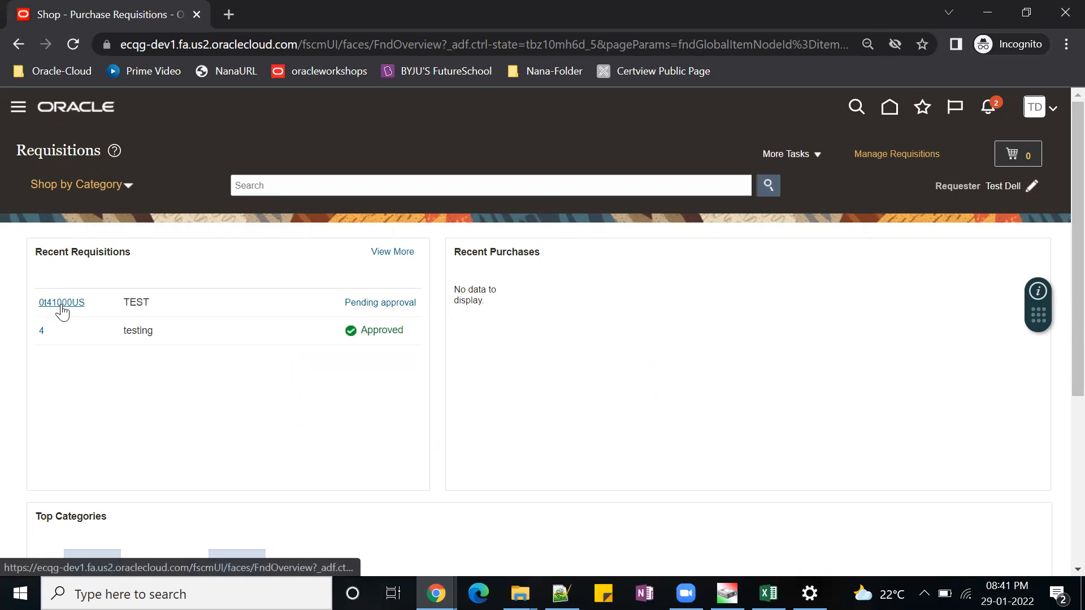
{"action": "left_click_drag", "start_coordinate": [94, 303], "coordinate": [38, 305]}
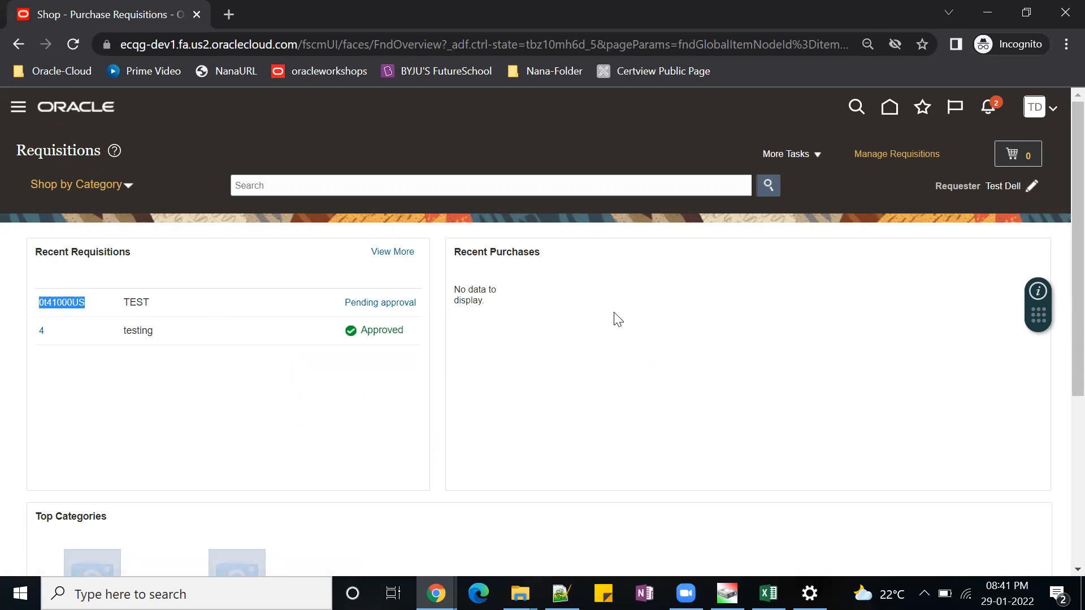
{"action": "mouse_move", "coordinate": [436, 593]}
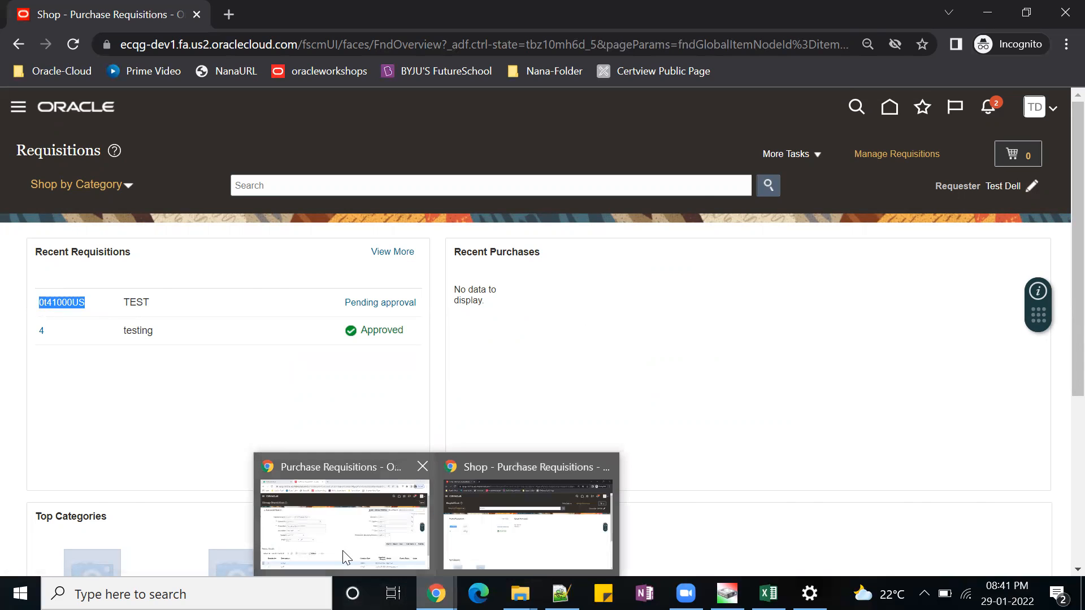
{"action": "left_click", "coordinate": [346, 557]}
{"action": "left_click", "coordinate": [824, 414]}
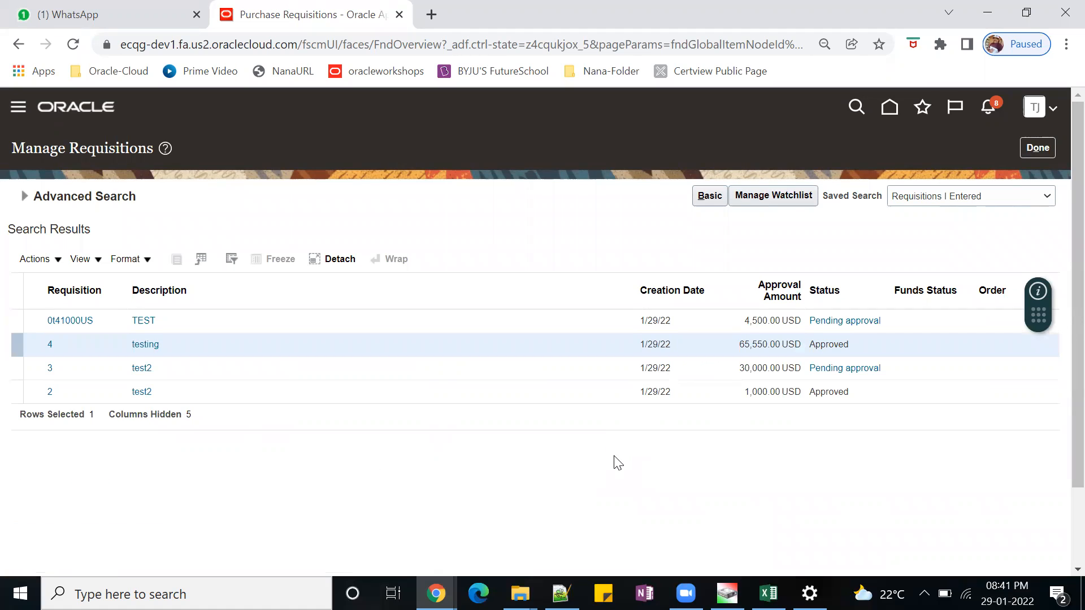
{"action": "left_click", "coordinate": [96, 320]}
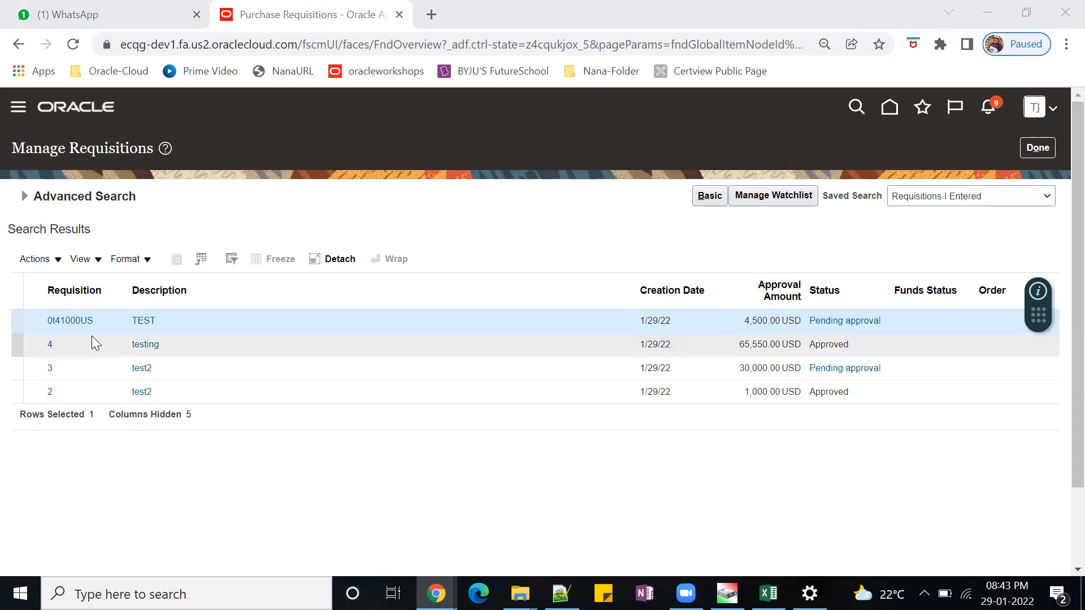
Approve the new "TEST" requisition from the first test user's notifications and close the notification list.
{"action": "left_click", "coordinate": [987, 106]}
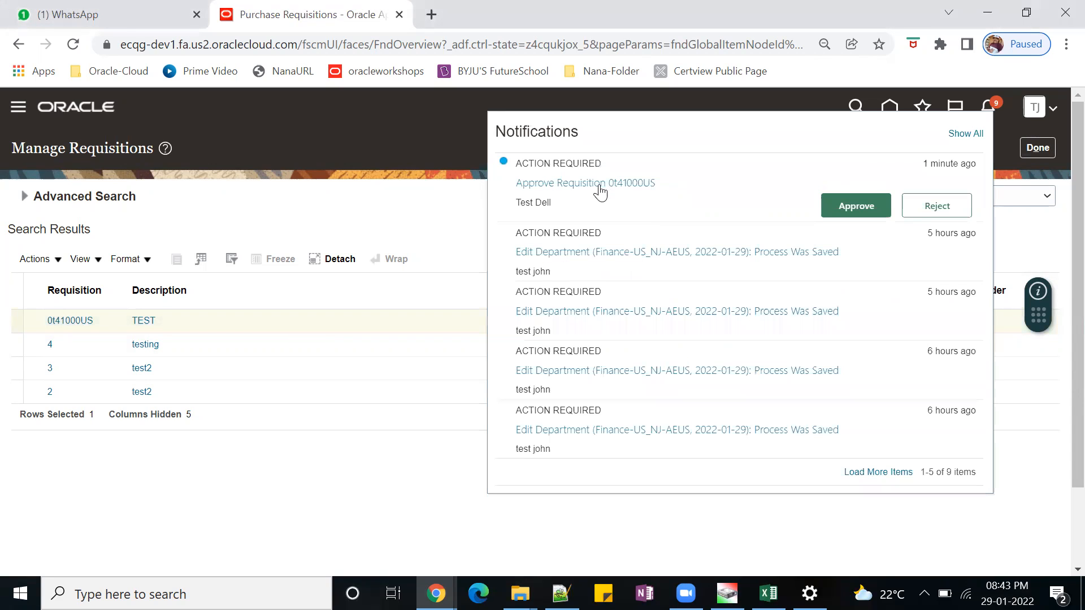
{"action": "left_click", "coordinate": [851, 206]}
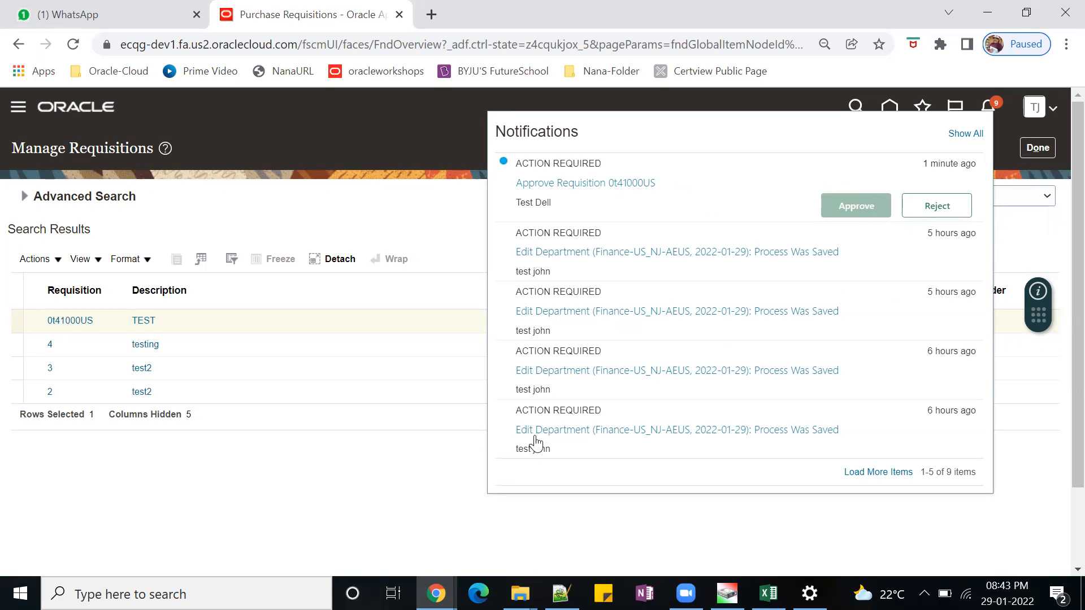
{"action": "left_click", "coordinate": [397, 470]}
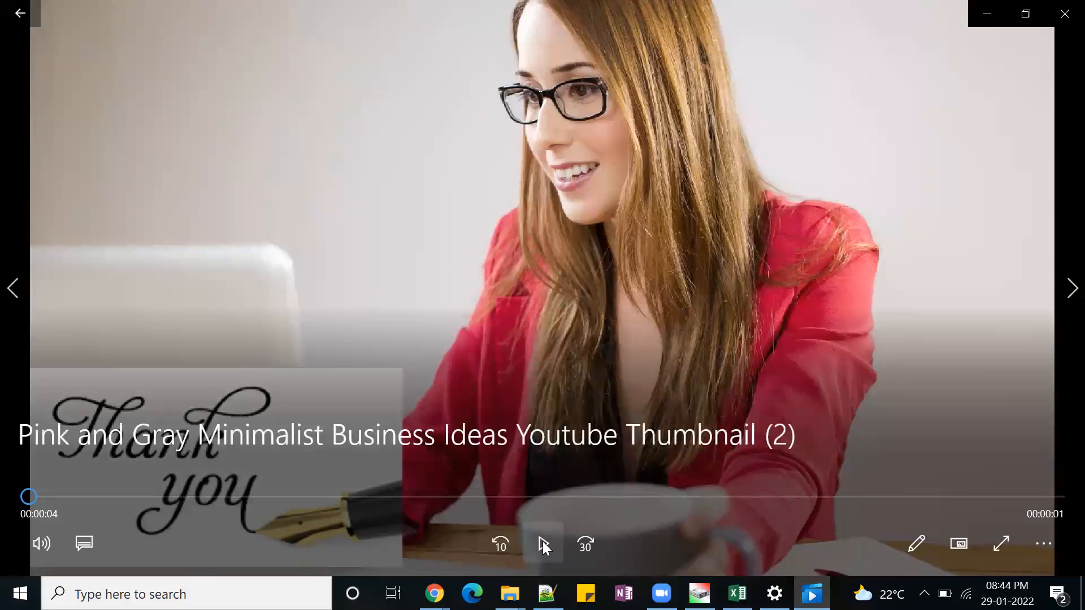
{"action": "left_click", "coordinate": [543, 541]}
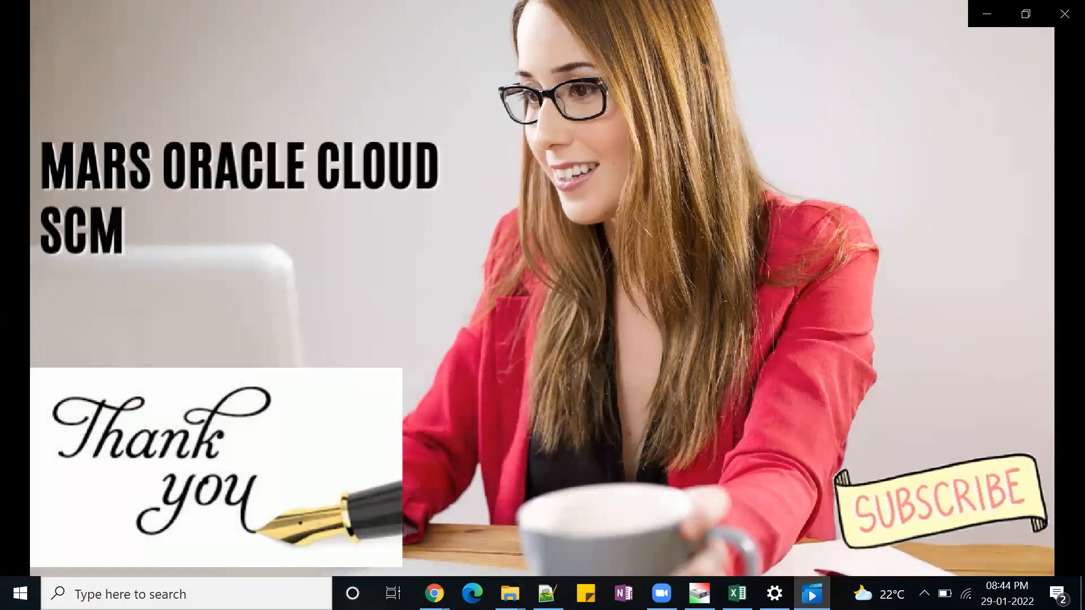